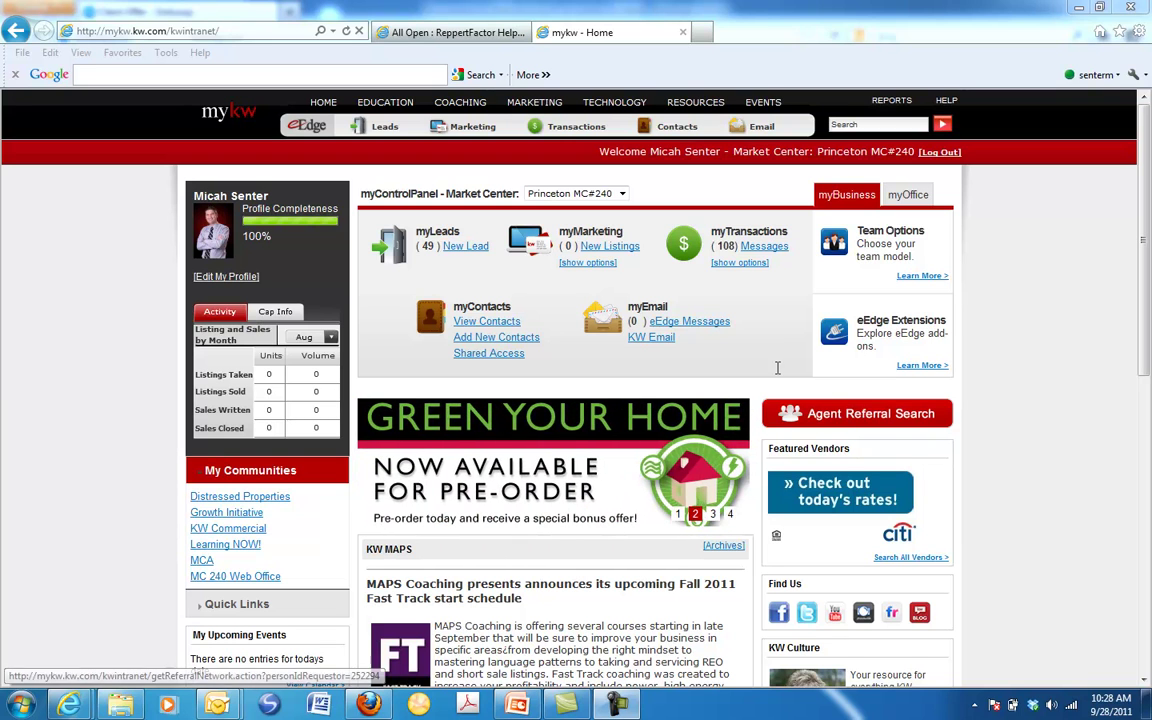
Go from myTransactions Messages to Agent Home and start creating a new loop
{"action": "left_click", "coordinate": [770, 247]}
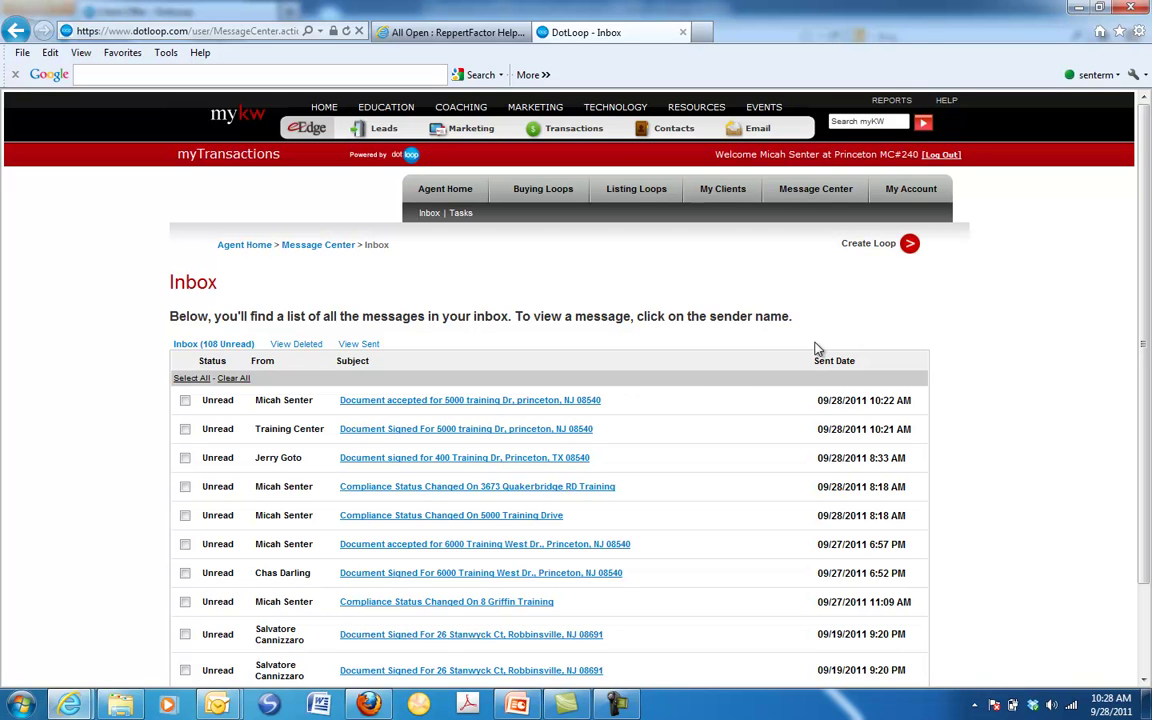
{"action": "left_click", "coordinate": [452, 190]}
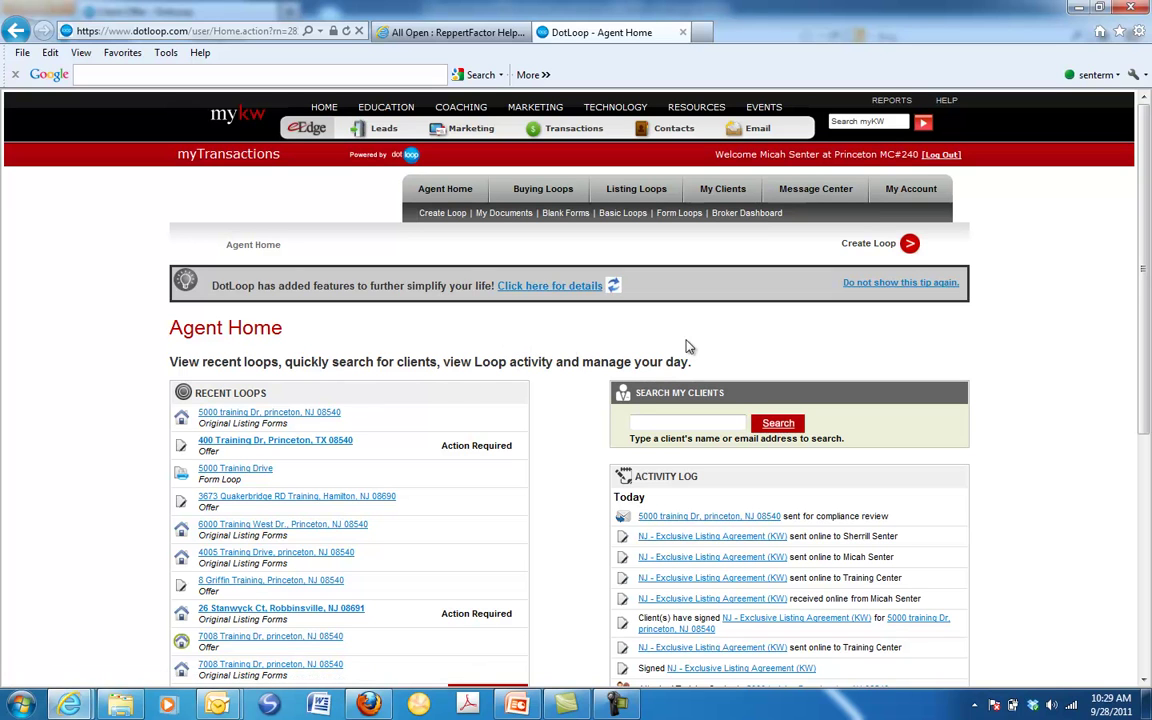
{"action": "left_click", "coordinate": [870, 244]}
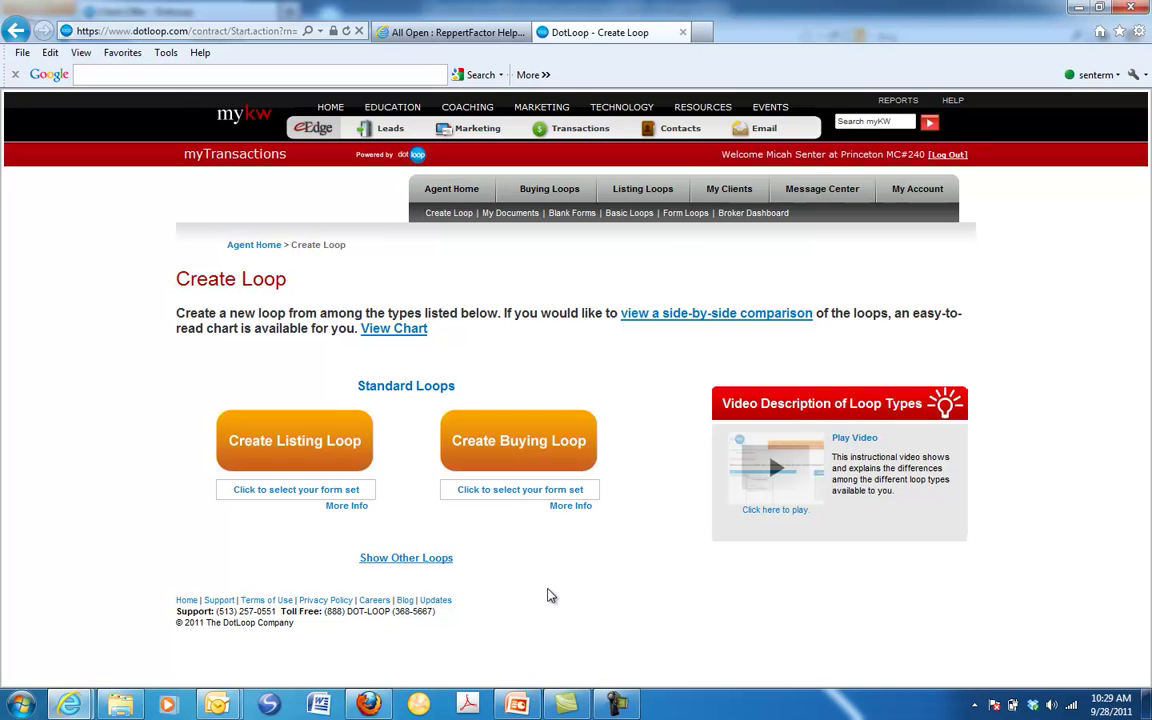
Choose the Listing Packet-NJ form set and create a listing loop with it
{"action": "left_click", "coordinate": [290, 489]}
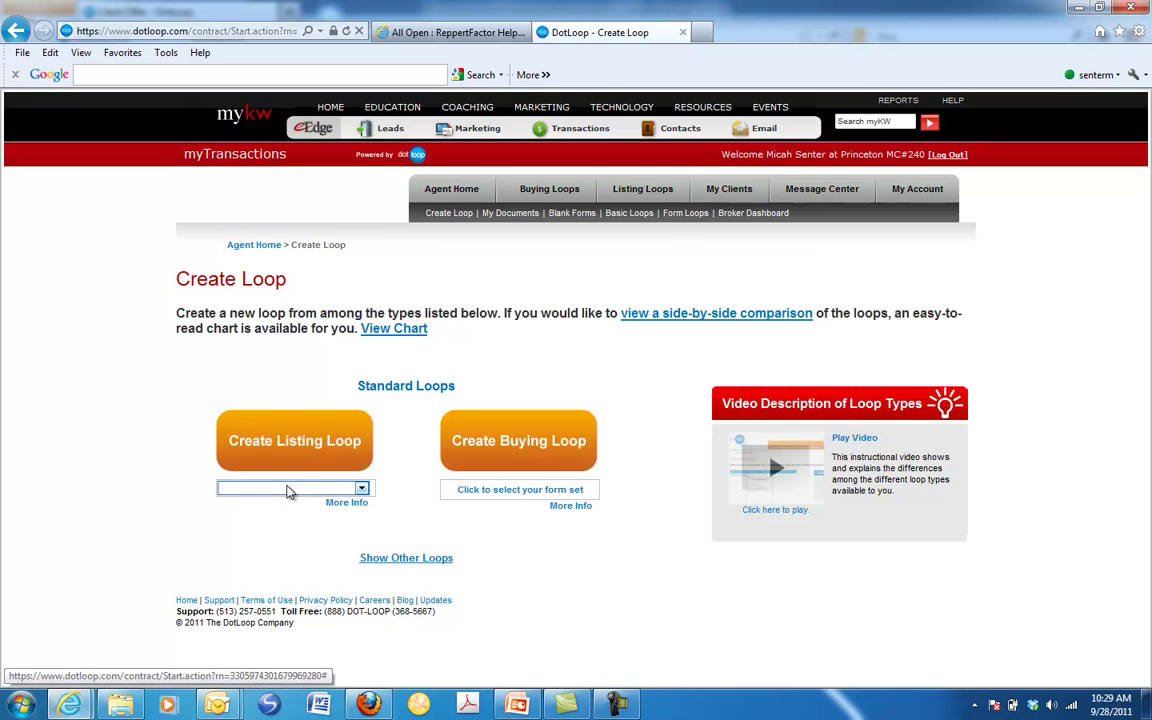
{"action": "left_click", "coordinate": [362, 490]}
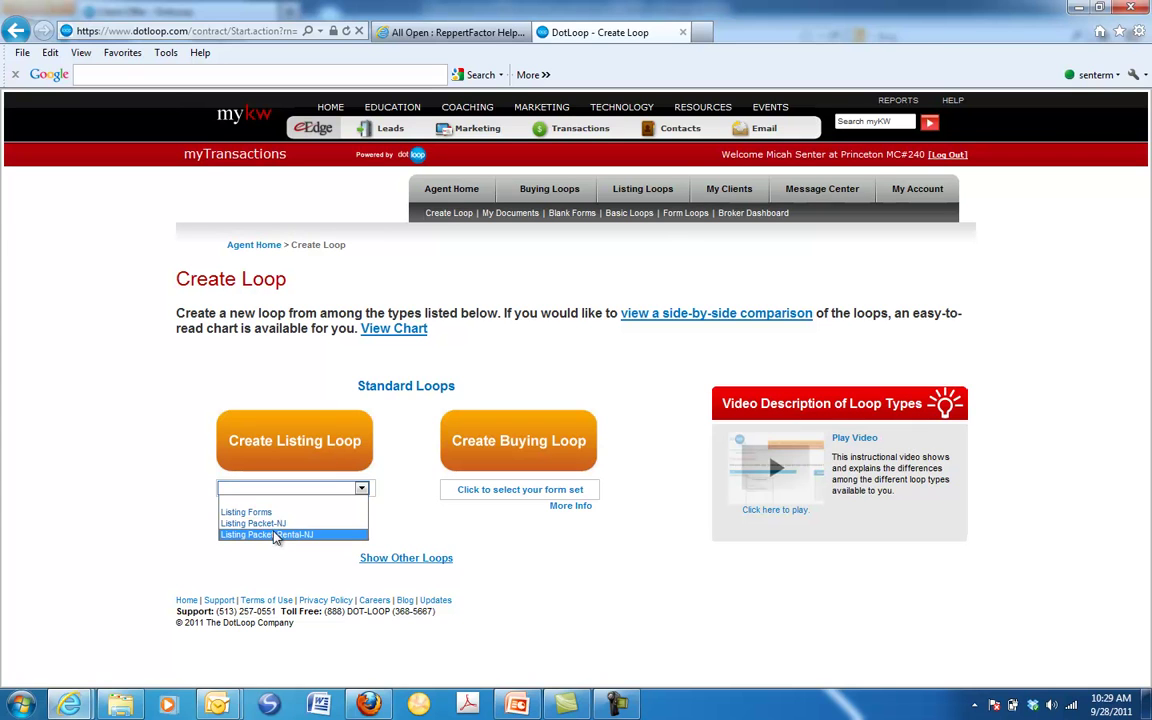
{"action": "left_click", "coordinate": [266, 523]}
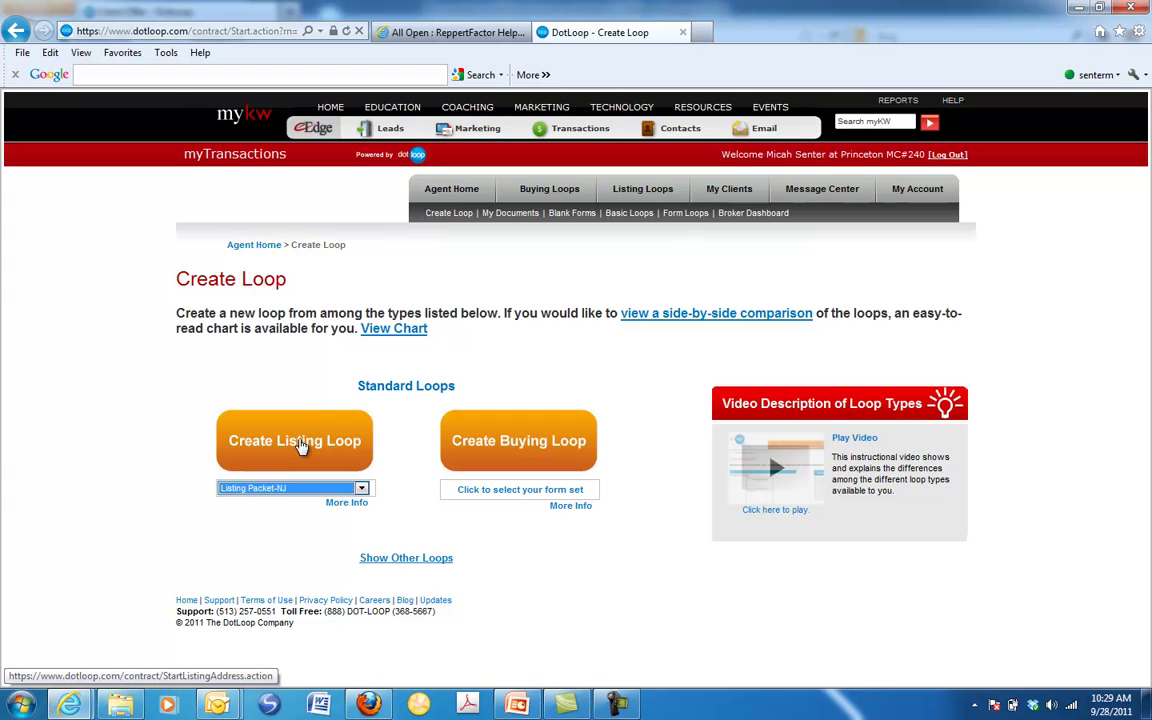
{"action": "left_click", "coordinate": [300, 446]}
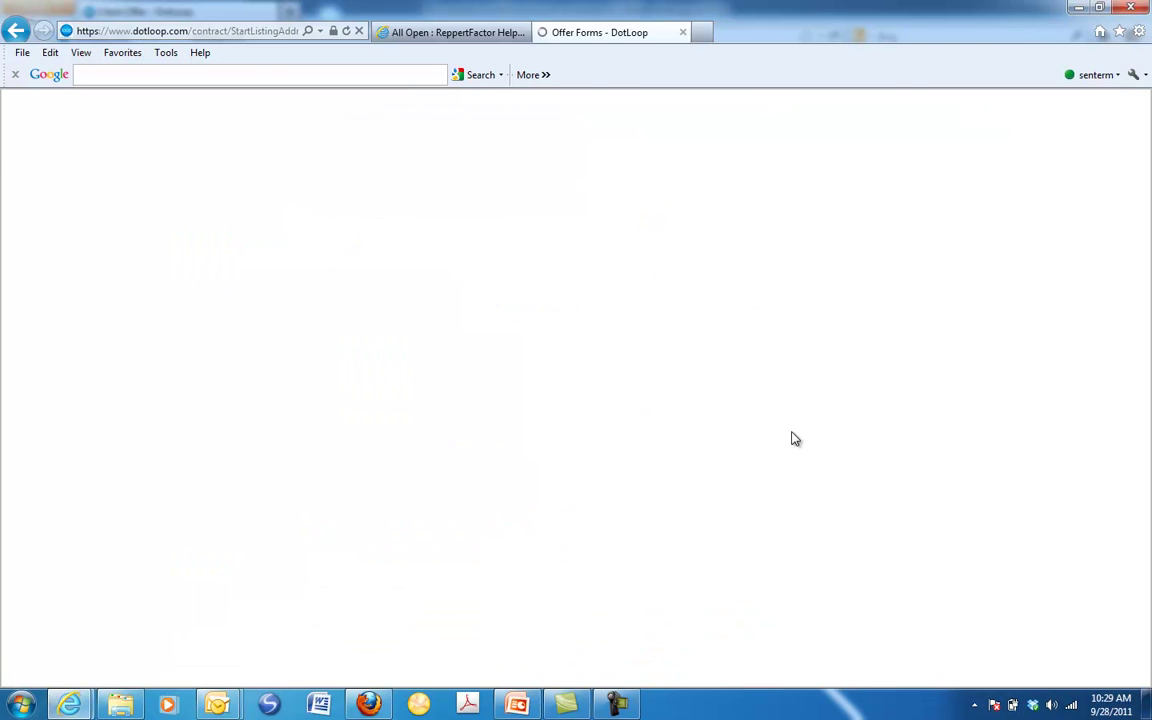
Enter the address 5000 Training Drive, princeton, nj 08540, mark it as not an existing listing, and continue
{"action": "left_click", "coordinate": [293, 335]}
{"action": "type", "text": "5000"}
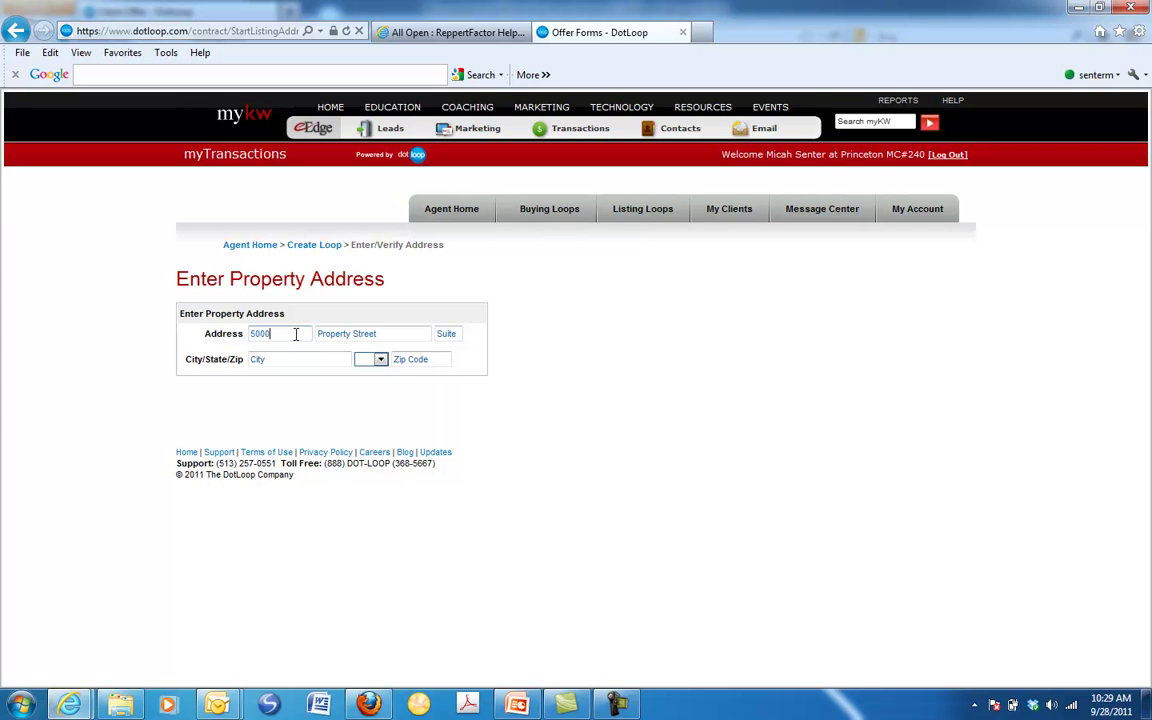
{"action": "key", "text": "Tab"}
{"action": "type", "text": "Tra"}
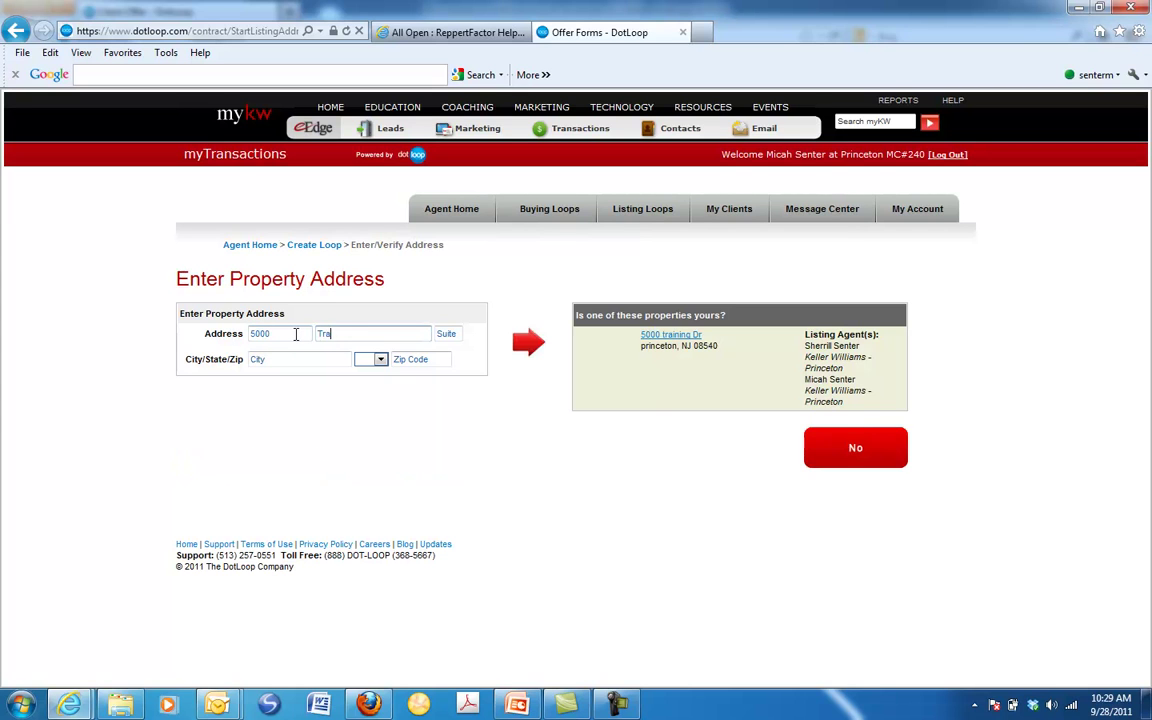
{"action": "type", "text": "ining Drive"}
{"action": "key", "text": "Tab"}
{"action": "key", "text": "Tab"}
{"action": "type", "text": "princeton"}
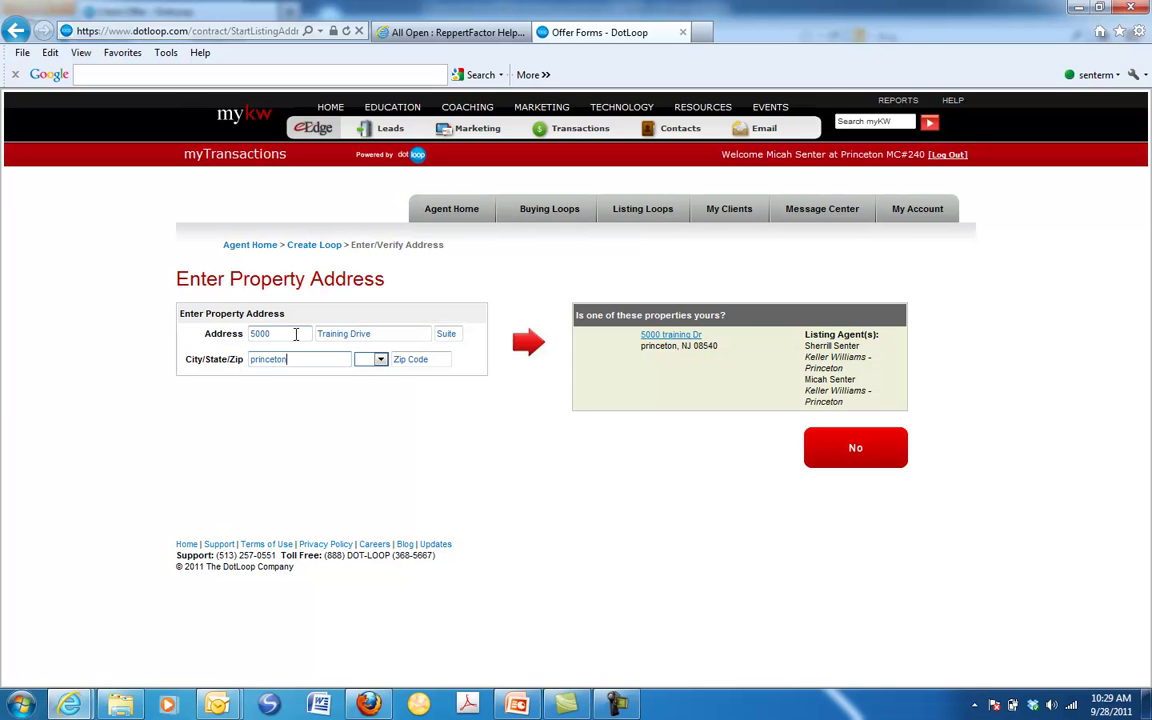
{"action": "key", "text": "Tab"}
{"action": "type", "text": "nj"}
{"action": "key", "text": "Tab"}
{"action": "type", "text": "08540"}
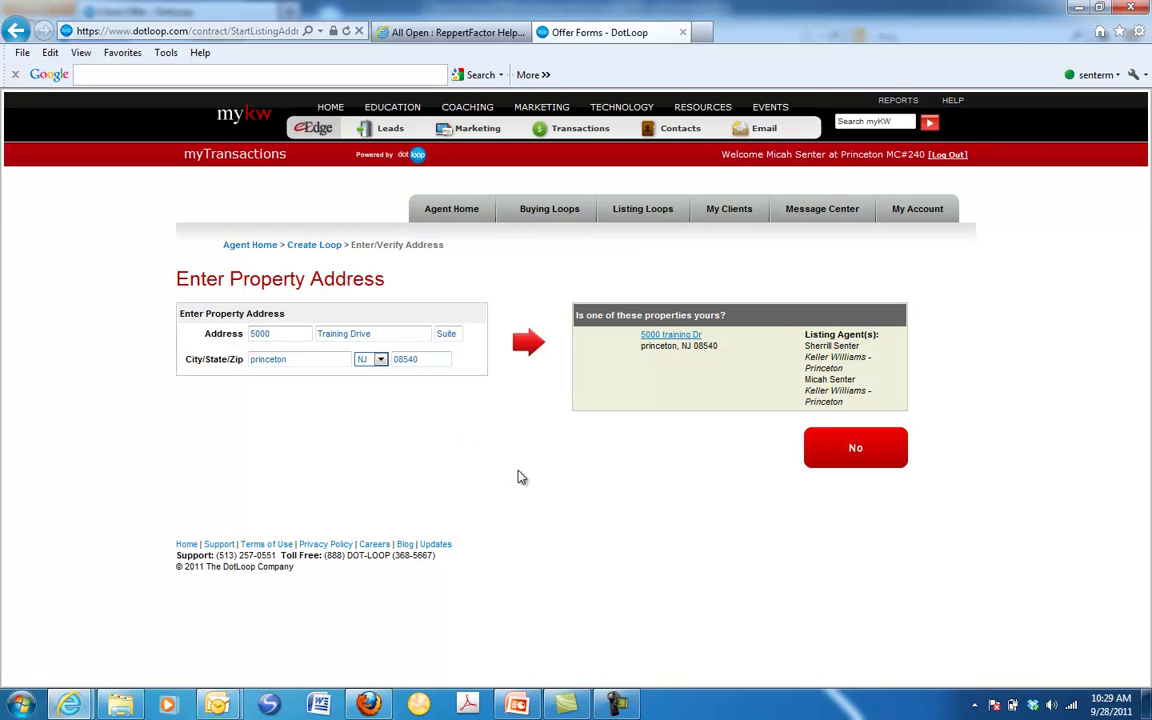
{"action": "left_click", "coordinate": [868, 435]}
{"action": "left_click", "coordinate": [742, 388]}
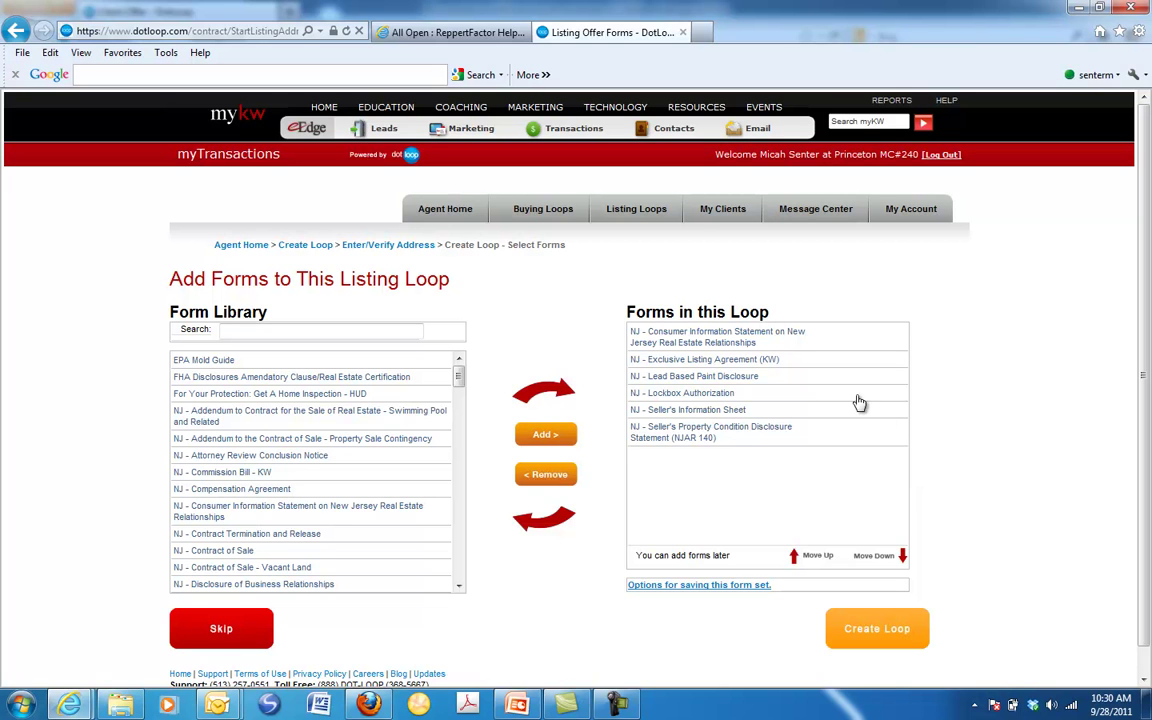
Remove the Consumer Information Statement, Lead Based Paint Disclosure and Lockbox Authorization forms
{"action": "left_click", "coordinate": [760, 340]}
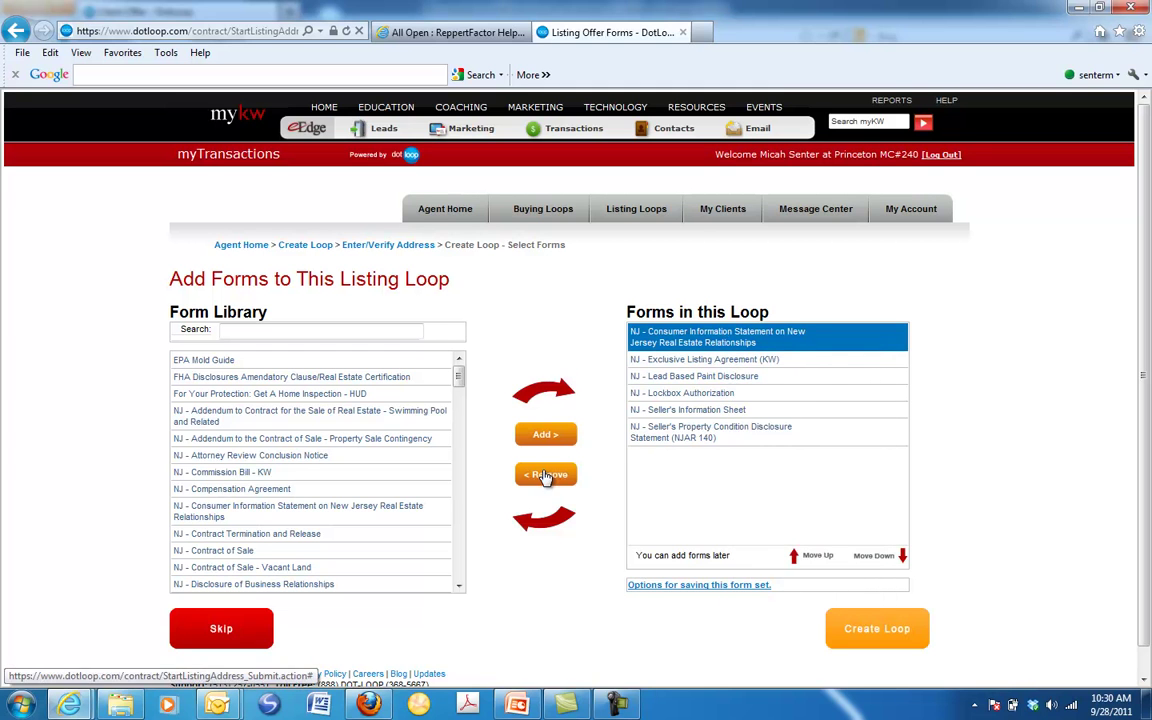
{"action": "left_click", "coordinate": [546, 474]}
{"action": "left_click", "coordinate": [678, 348]}
{"action": "left_click", "coordinate": [546, 474]}
{"action": "left_click", "coordinate": [675, 348]}
{"action": "left_click", "coordinate": [556, 471]}
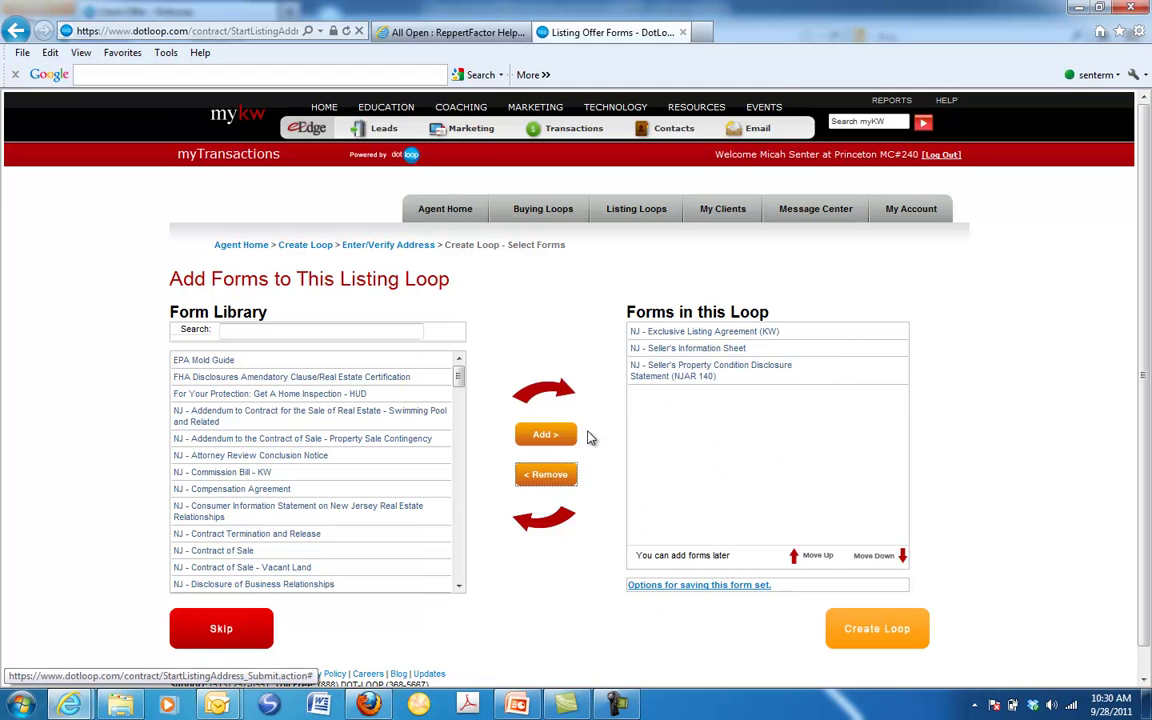
Remove the Seller's Information Sheet and Property Condition Disclosure, then create the loop with only the listing agreement
{"action": "left_click", "coordinate": [665, 348]}
{"action": "left_click", "coordinate": [548, 476]}
{"action": "left_click", "coordinate": [689, 355]}
{"action": "left_click", "coordinate": [546, 474]}
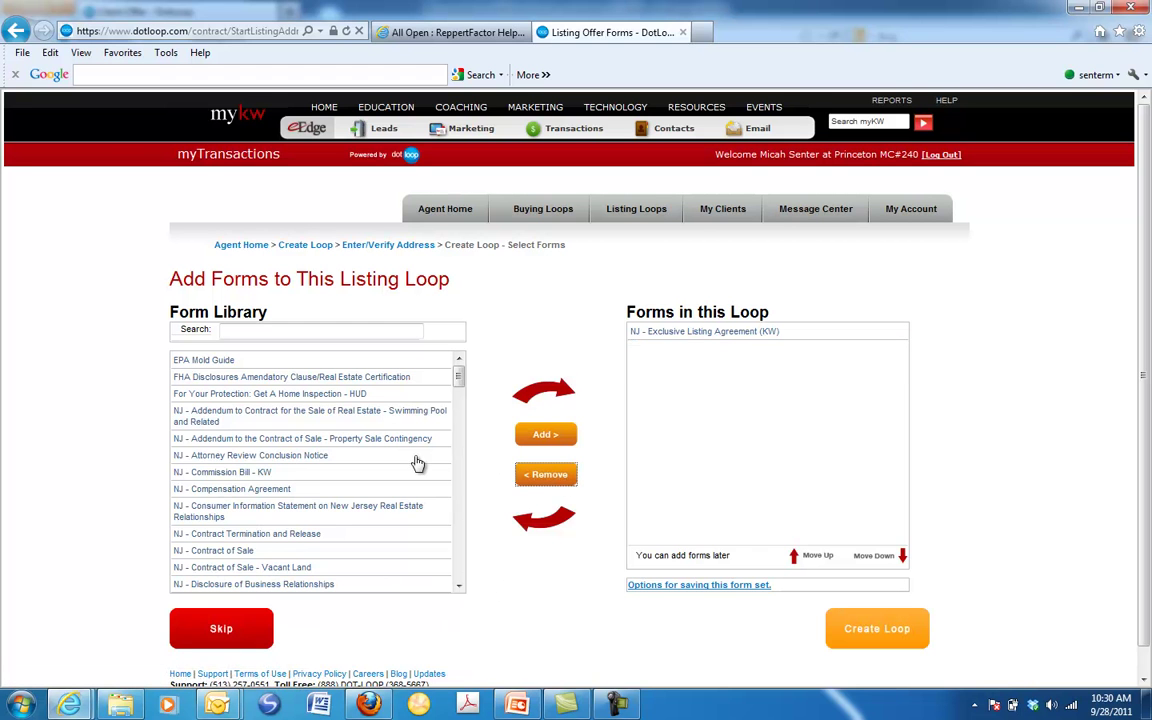
{"action": "left_click_drag", "start_coordinate": [458, 374], "coordinate": [481, 383]}
{"action": "mouse_move", "coordinate": [684, 336]}
{"action": "left_click", "coordinate": [880, 626]}
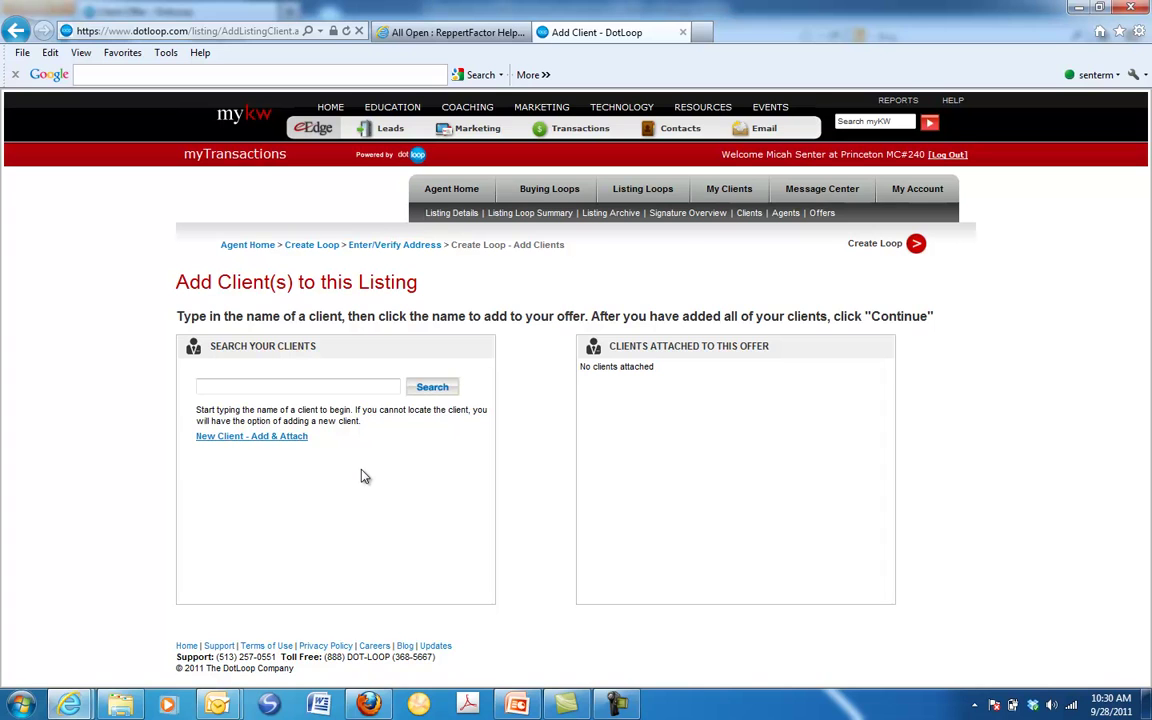
Add a new client with first name, last name and e-mail address, and save them to the listing
{"action": "left_click", "coordinate": [243, 438]}
{"action": "left_click", "coordinate": [336, 256]}
{"action": "type", "text": "Joe"}
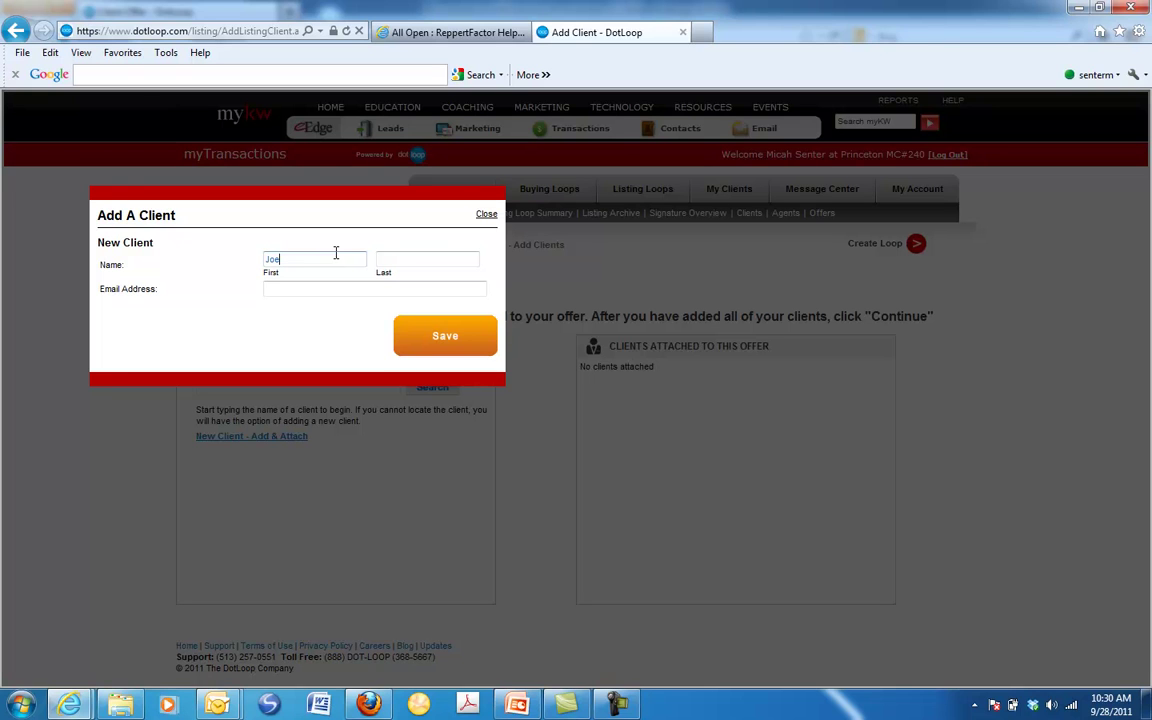
{"action": "key", "text": "Tab"}
{"action": "type", "text": "Smith3"}
{"action": "key", "text": "Tab"}
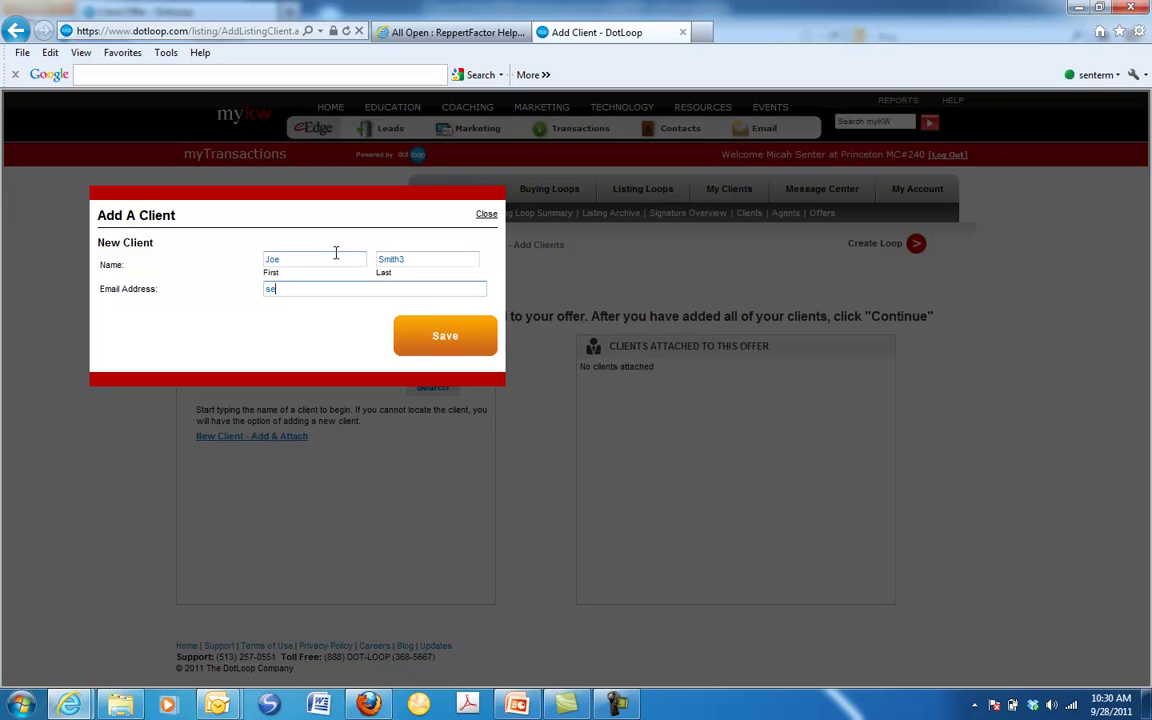
{"action": "left_click", "coordinate": [440, 336]}
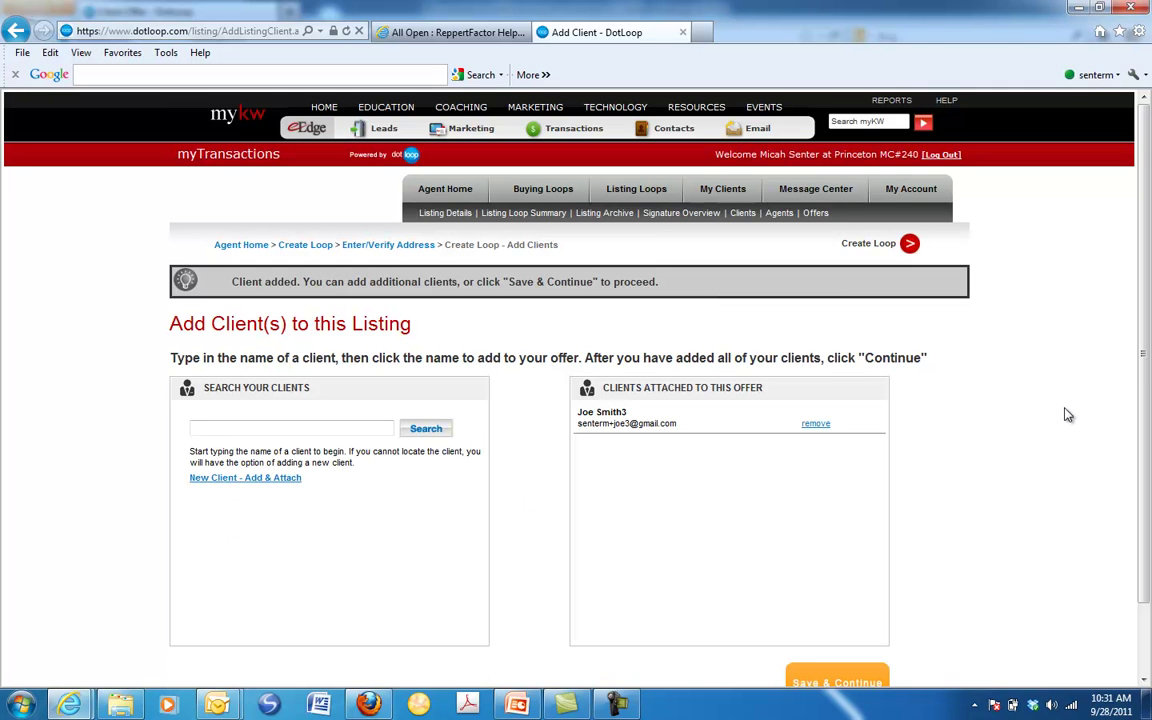
{"action": "scroll", "coordinate": [1066, 413], "scroll_direction": "down", "scroll_amount": 3}
Continue to the listing agreement and fill the MLS line with TREND
{"action": "left_click", "coordinate": [849, 609]}
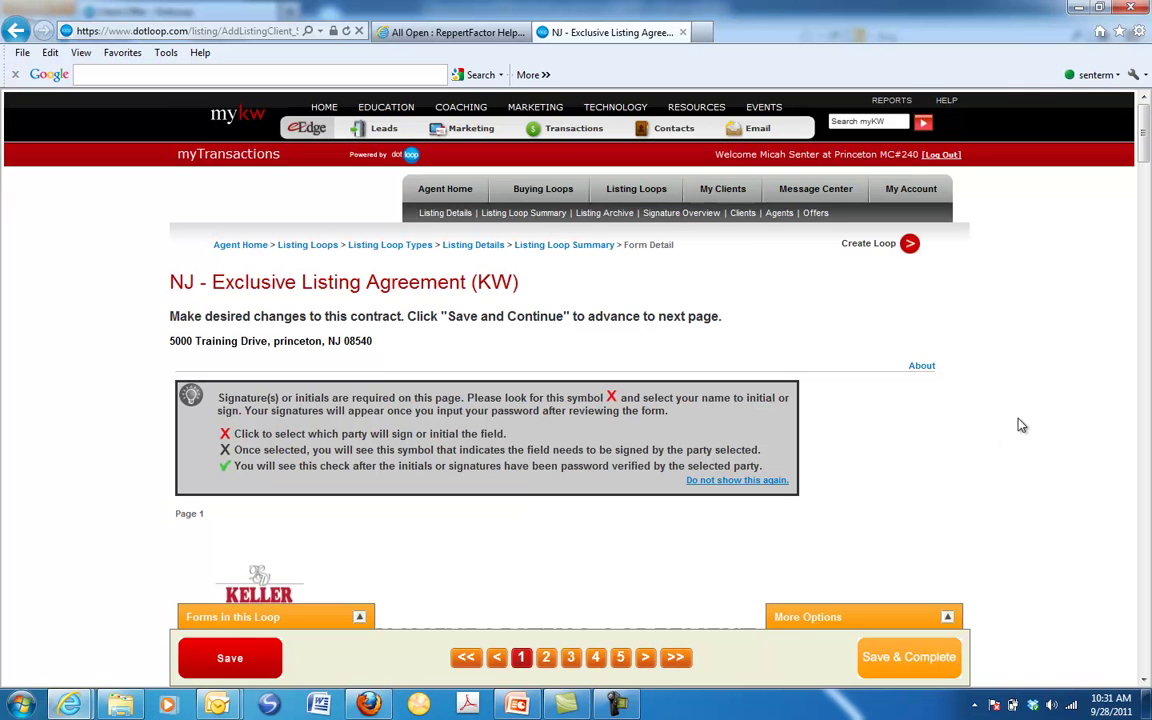
{"action": "left_click_drag", "start_coordinate": [1143, 148], "coordinate": [1143, 184]}
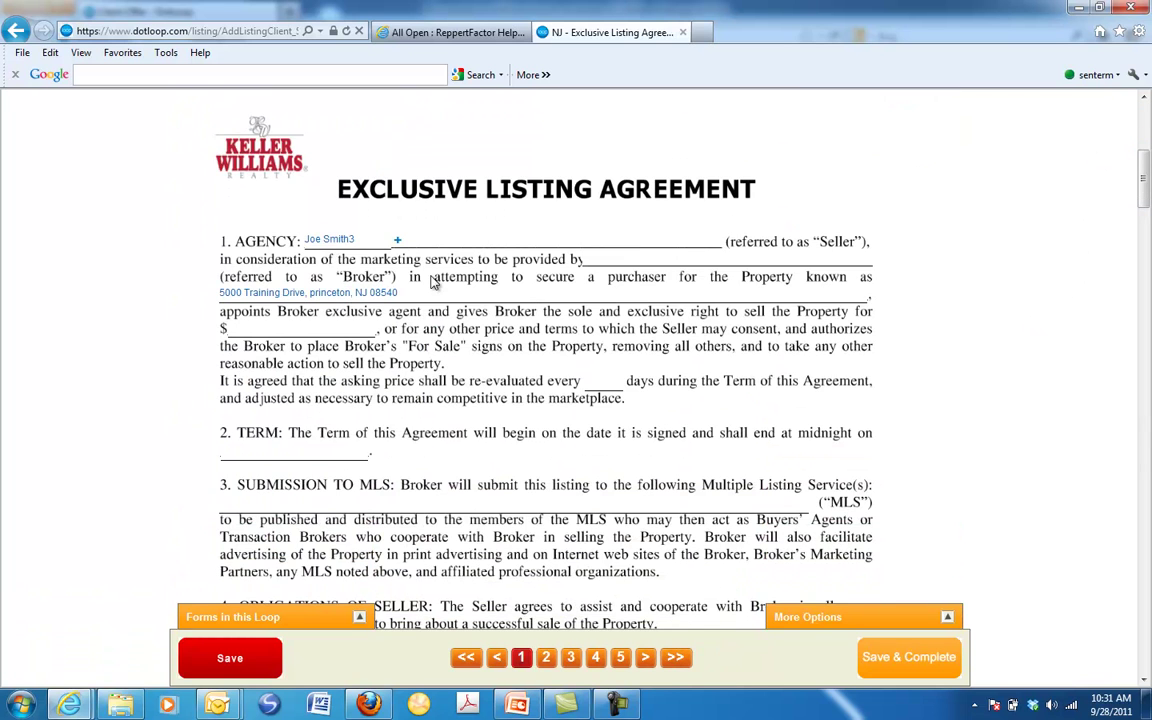
{"action": "left_click", "coordinate": [340, 237]}
{"action": "scroll", "coordinate": [520, 350], "scroll_direction": "down", "scroll_amount": 1}
{"action": "left_click", "coordinate": [362, 414]}
{"action": "type", "text": "TREND"}
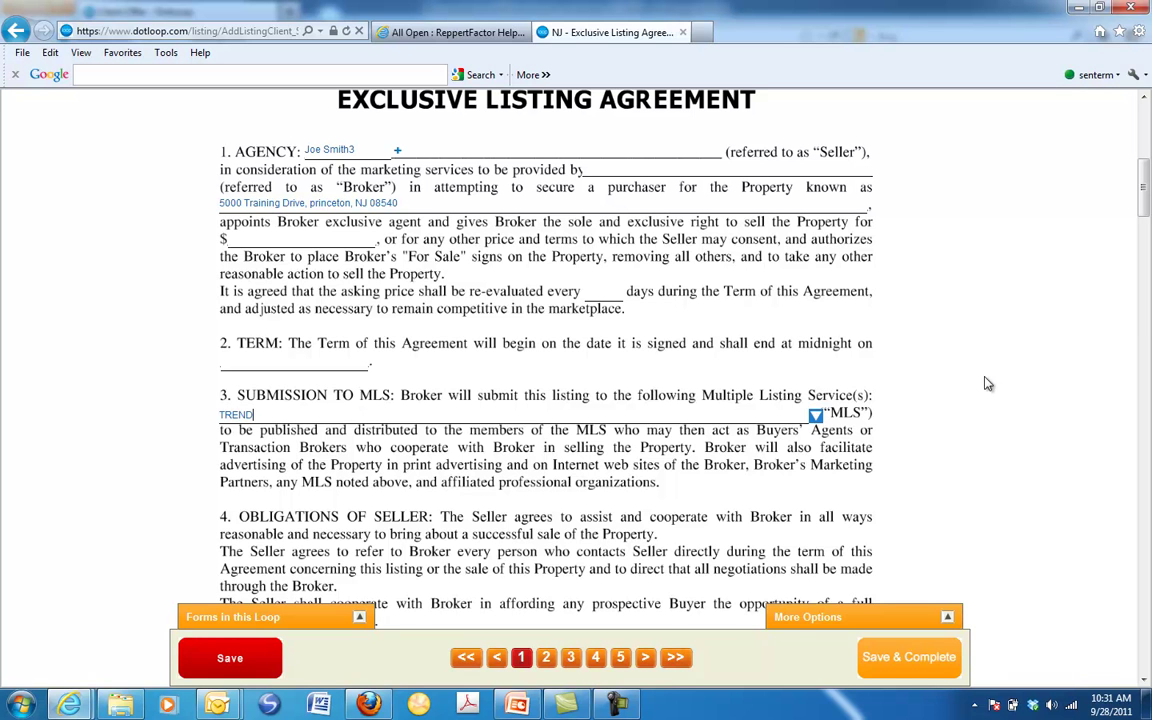
Assign the agent signature line to the listing agent and save the agreement as complete
{"action": "mouse_move", "coordinate": [1143, 181]}
{"action": "left_mouse_down"}
{"action": "mouse_move", "coordinate": [1147, 470]}
{"action": "mouse_move", "coordinate": [1148, 425]}
{"action": "left_mouse_up"}
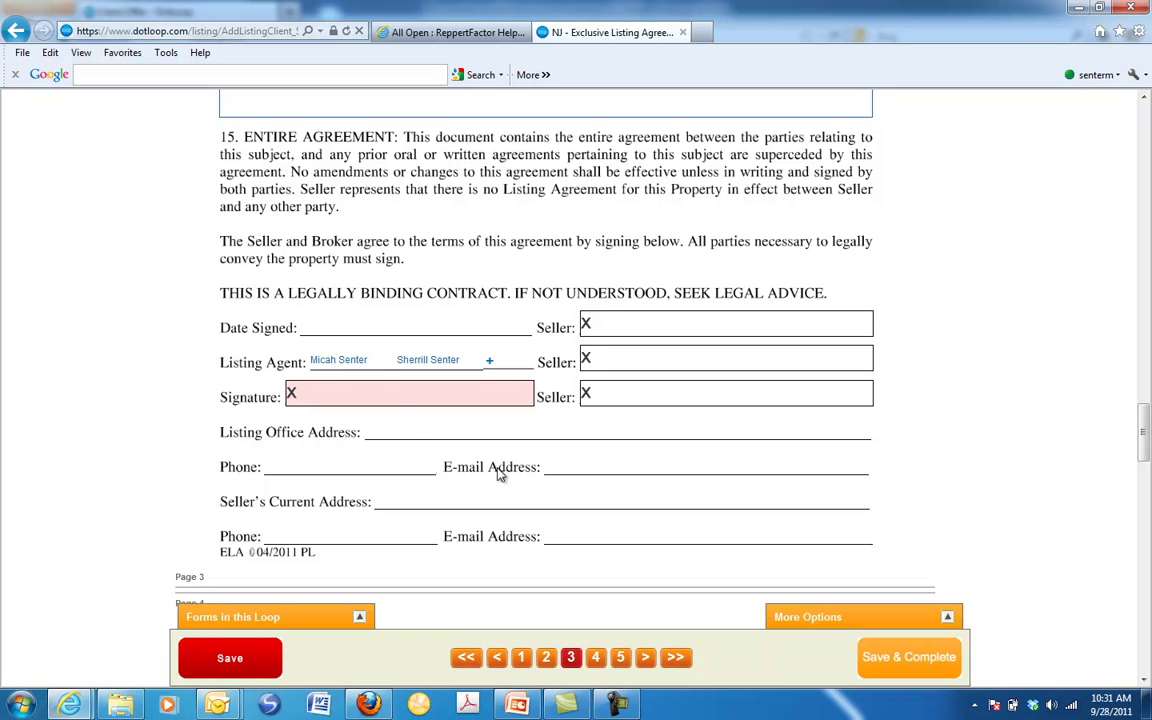
{"action": "left_click", "coordinate": [376, 390]}
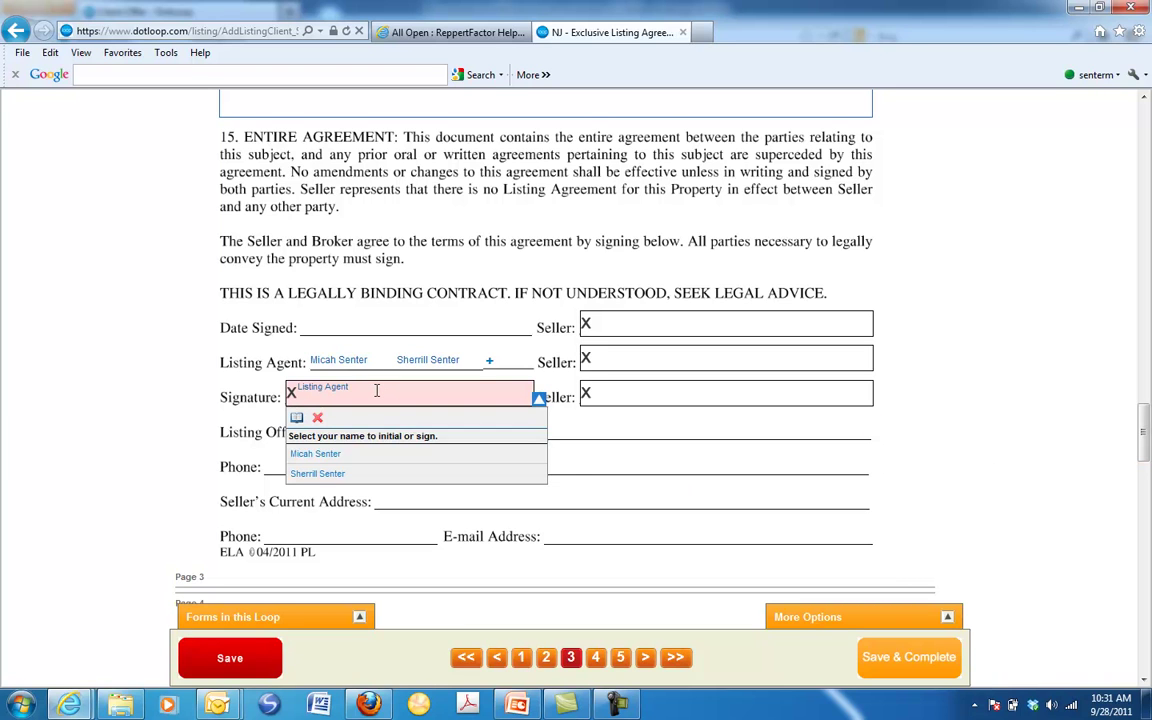
{"action": "left_click", "coordinate": [316, 453]}
{"action": "scroll", "coordinate": [1037, 432], "scroll_direction": "down", "scroll_amount": 1}
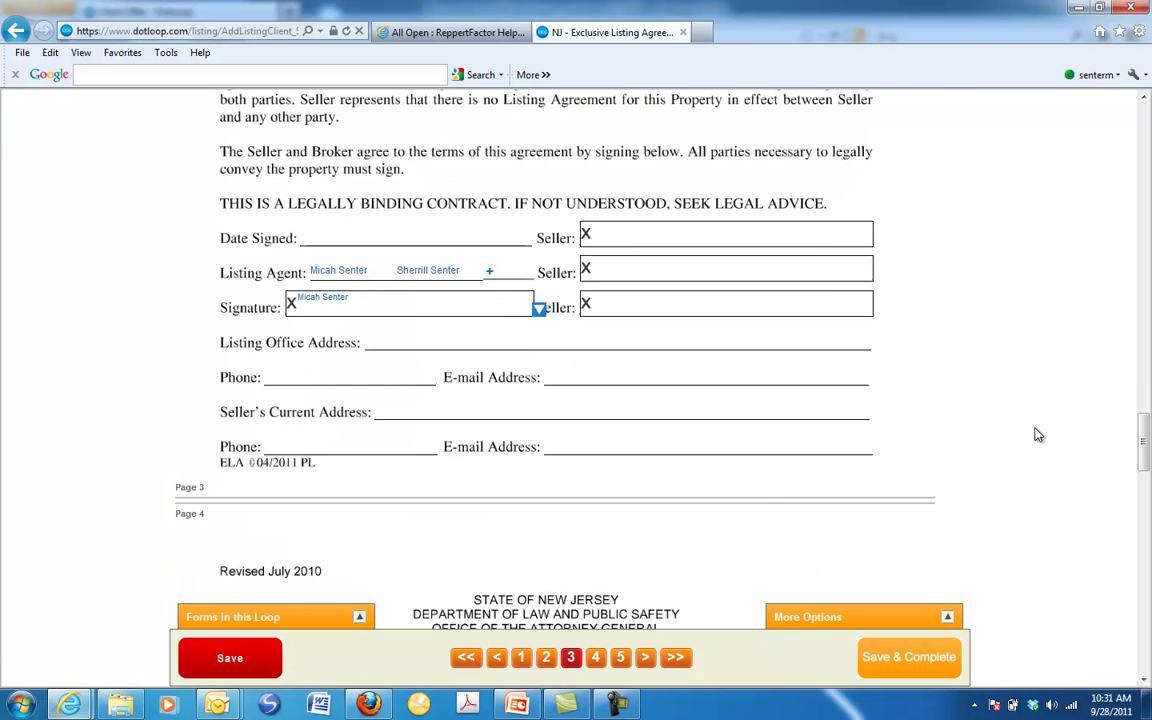
{"action": "left_click", "coordinate": [899, 665]}
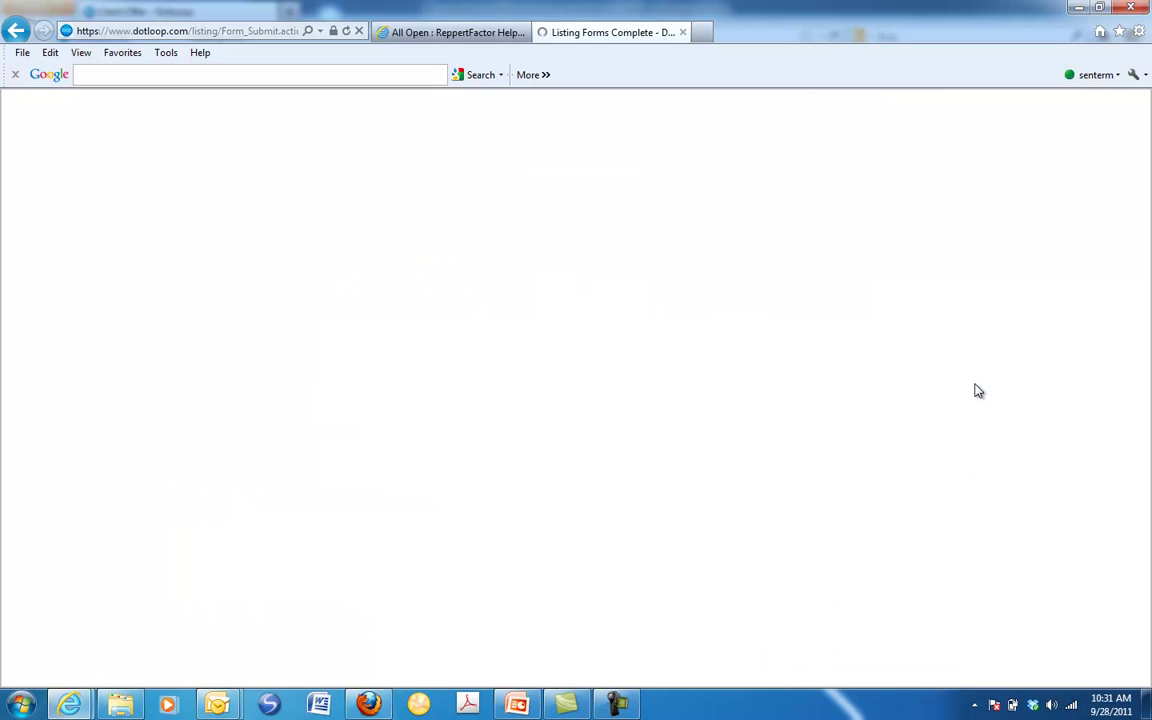
E-sign the listing agreement with the account password and continue to submitting it
{"action": "left_click", "coordinate": [676, 432]}
{"action": "type", "text": "•••••••••"}
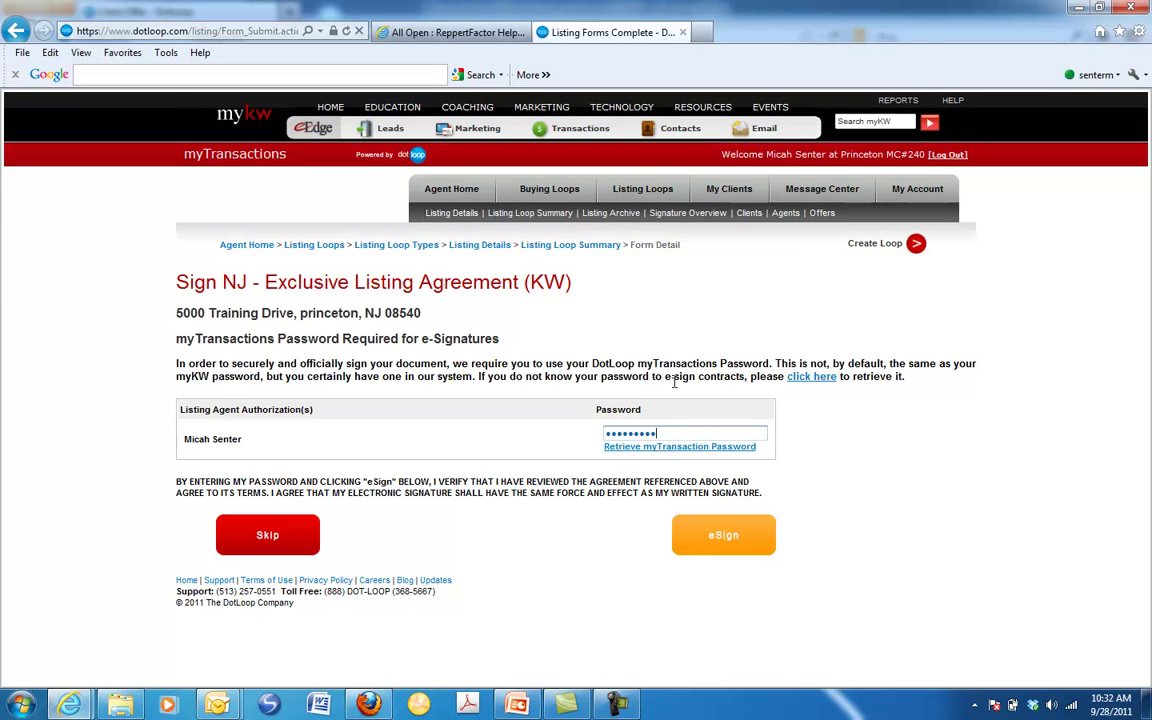
{"action": "type", "text": "•"}
{"action": "left_click", "coordinate": [738, 540]}
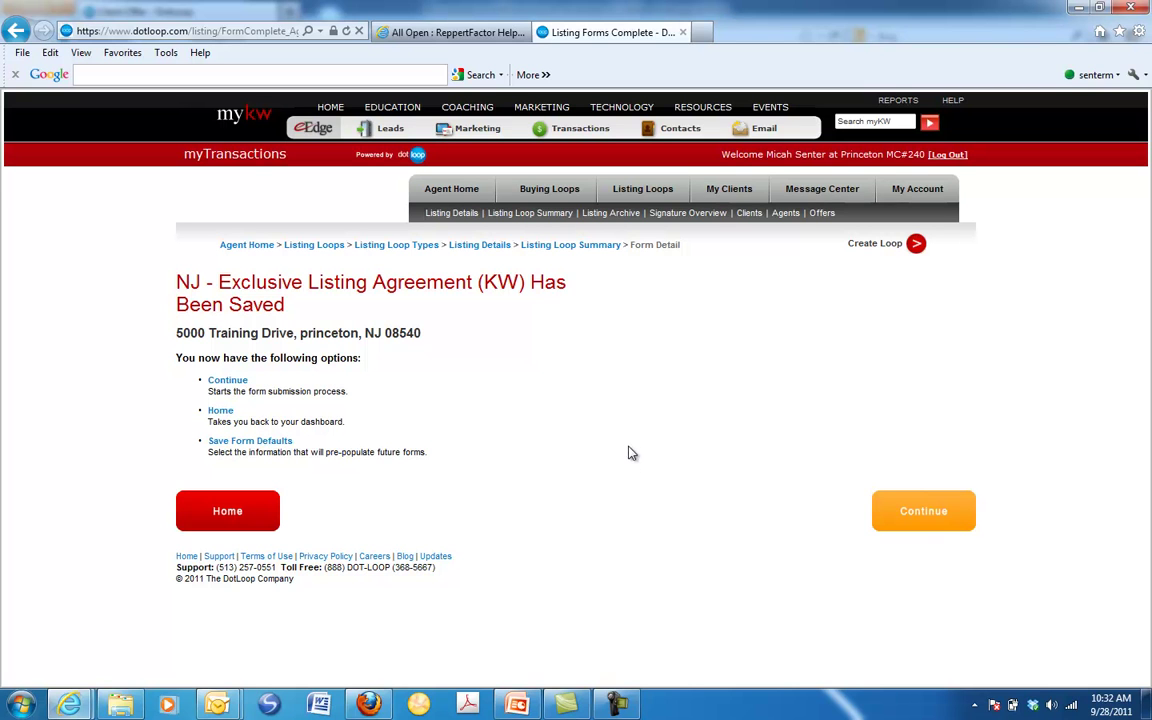
{"action": "left_click", "coordinate": [925, 515]}
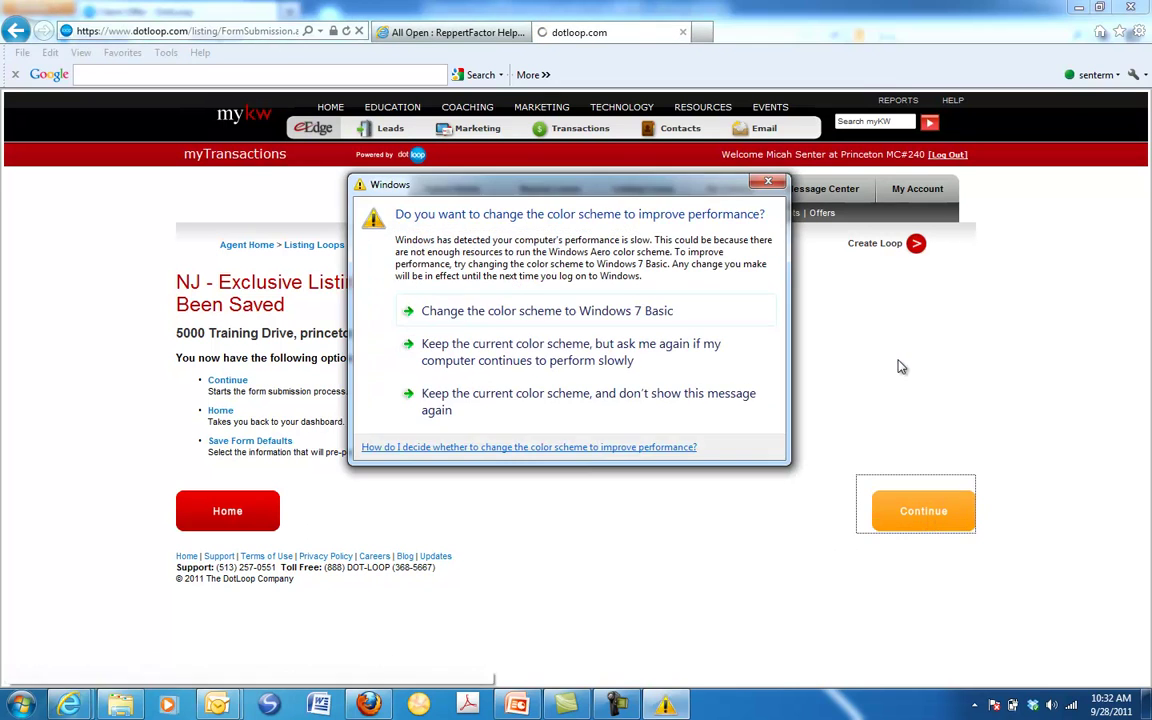
Send the agreement online to the client with a custom note about the listing agreement discussed
{"action": "left_click", "coordinate": [768, 181]}
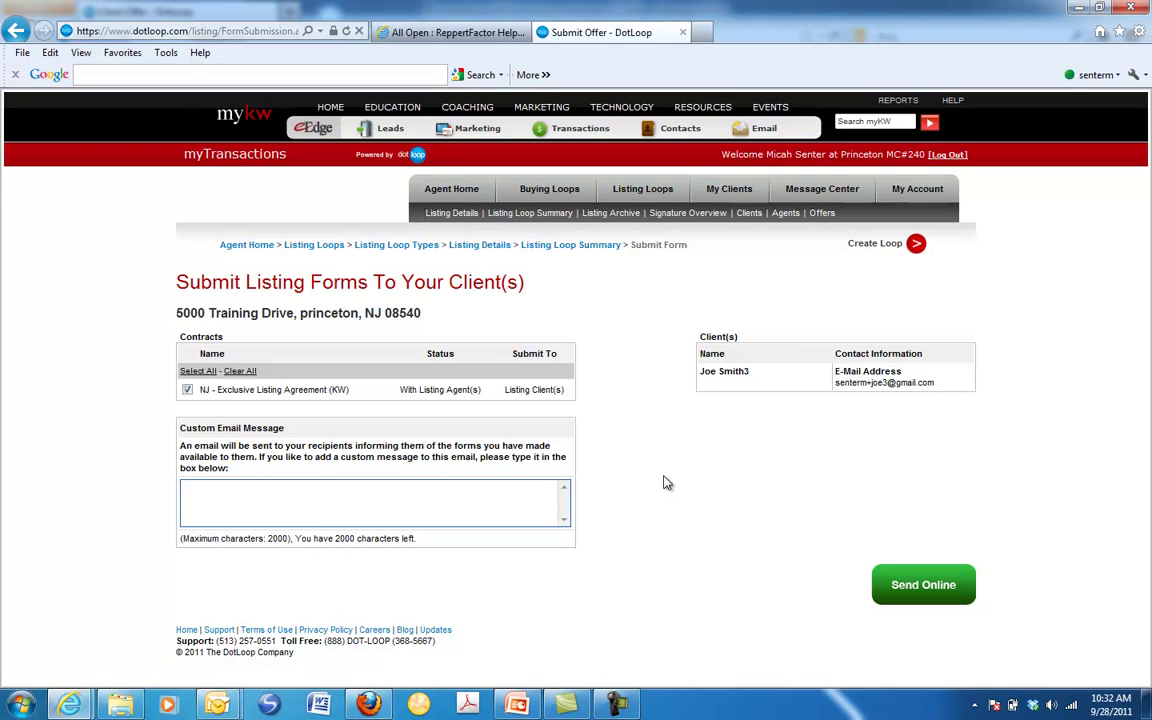
{"action": "type", "text": "H"}
{"action": "type", "text": "ere are the"}
{"action": "key", "text": "BackSpace"}
{"action": "key", "text": "BackSpace"}
{"action": "type", "text": "the listing agrement we talked about."}
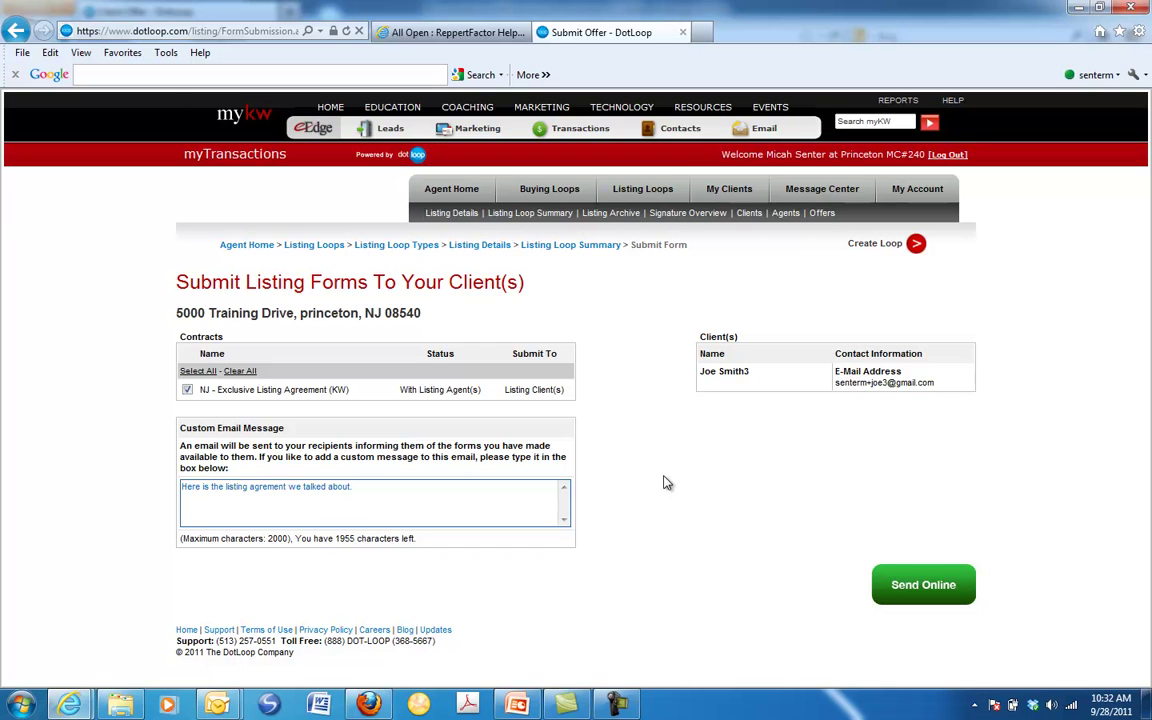
{"action": "left_click", "coordinate": [897, 594]}
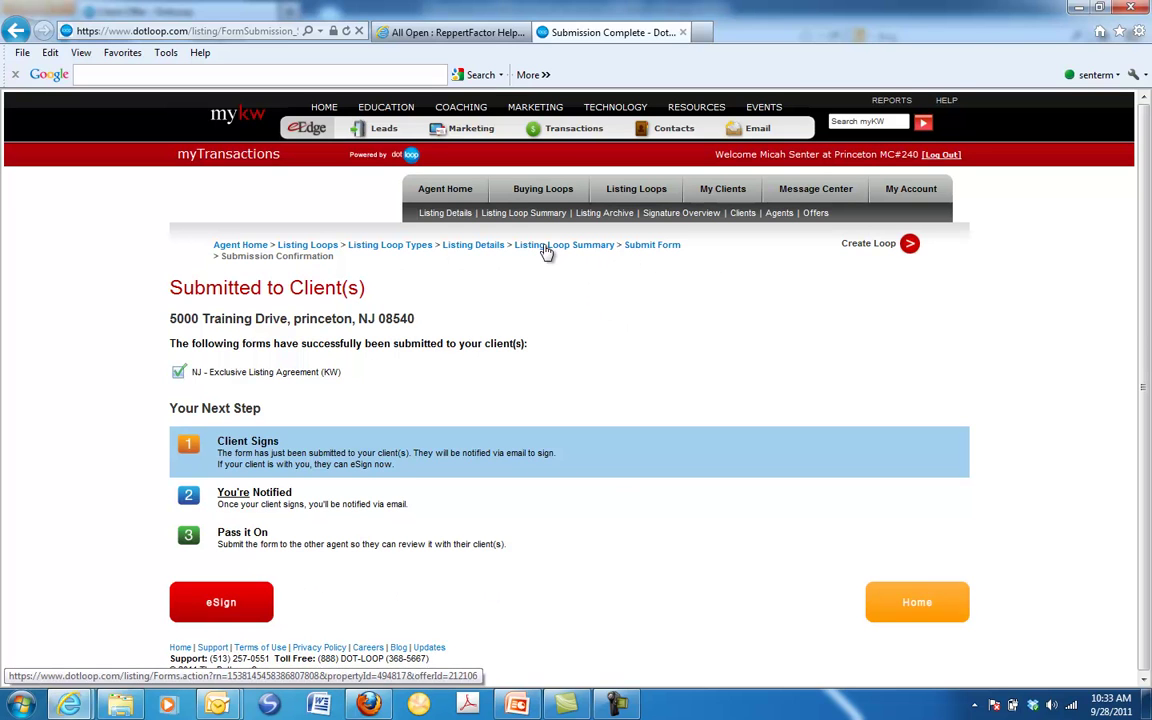
Return through Listing Details and Listing Loop Types to the 5000 Training Drive loop summary
{"action": "left_click", "coordinate": [473, 248]}
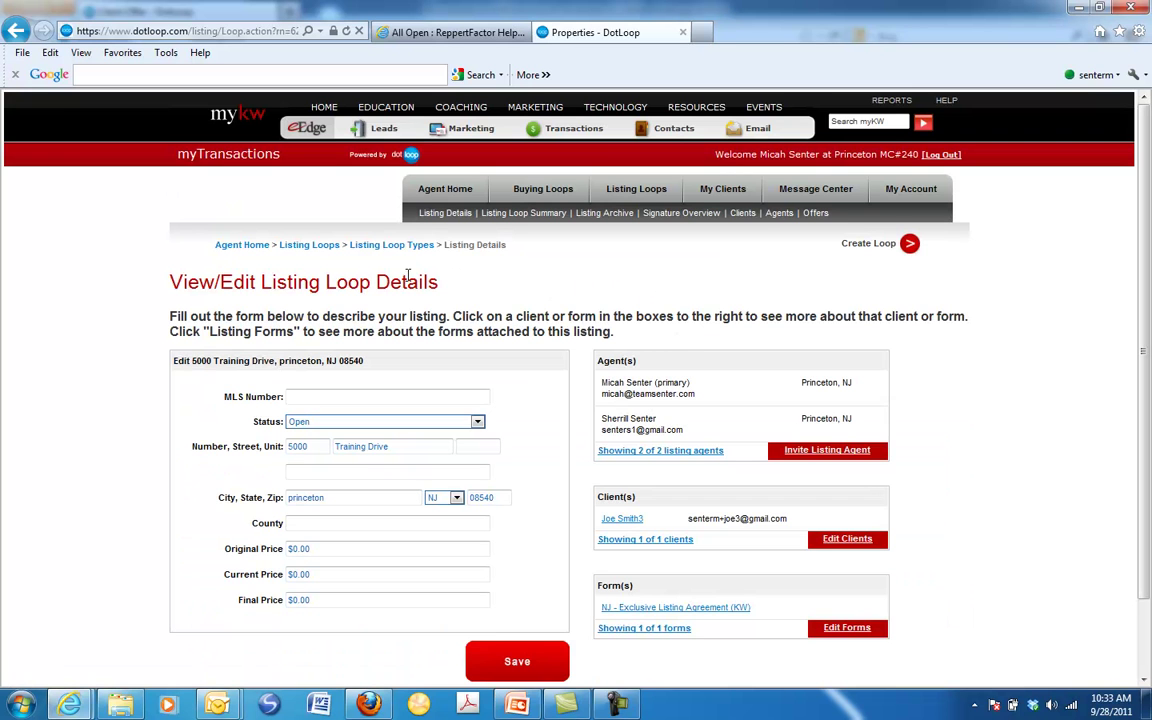
{"action": "left_click", "coordinate": [388, 245]}
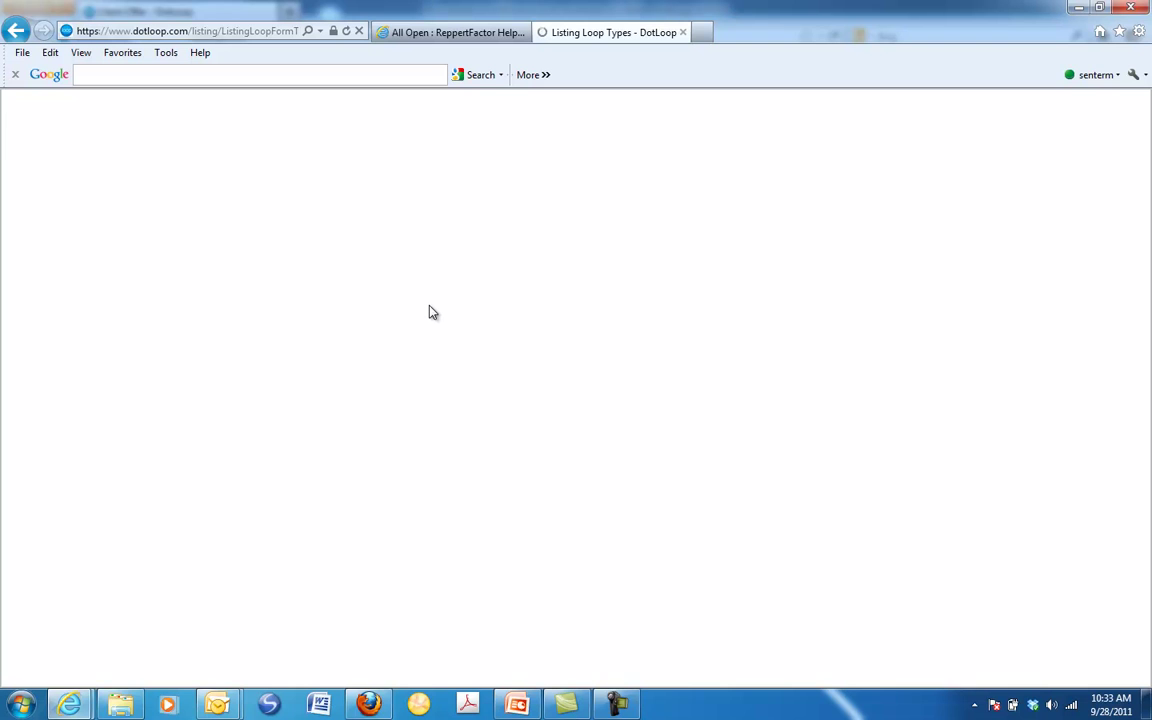
{"action": "left_click", "coordinate": [255, 385]}
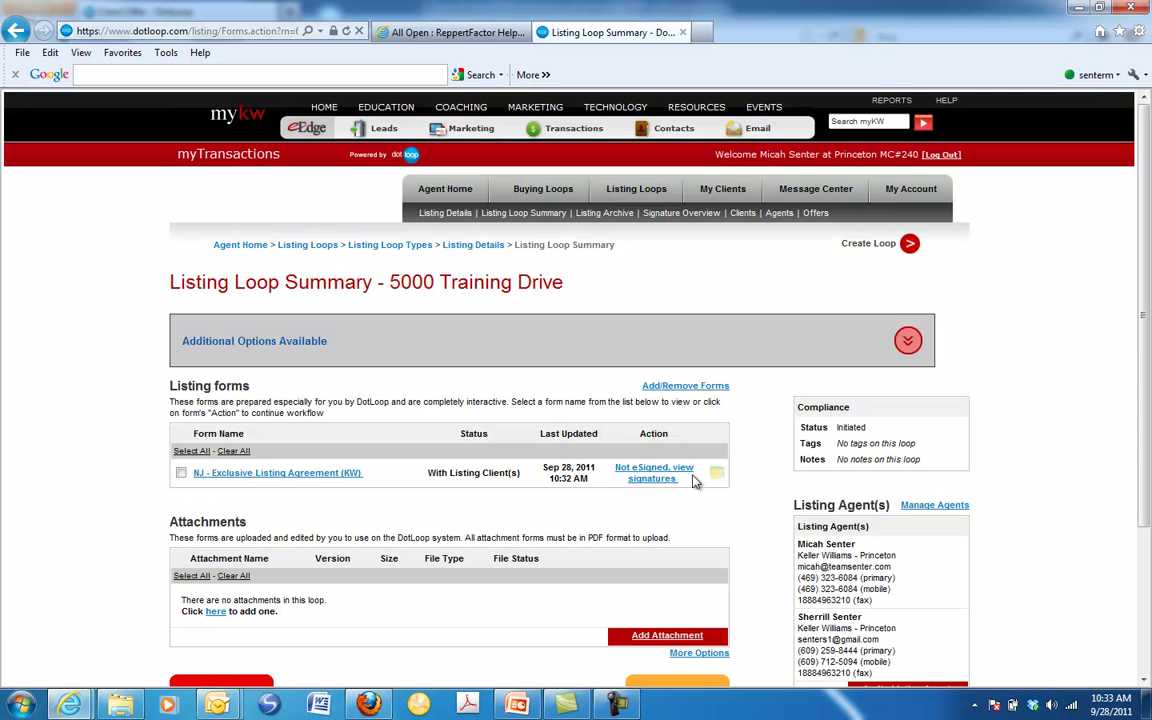
{"action": "scroll", "coordinate": [679, 409], "scroll_direction": "down", "scroll_amount": 2}
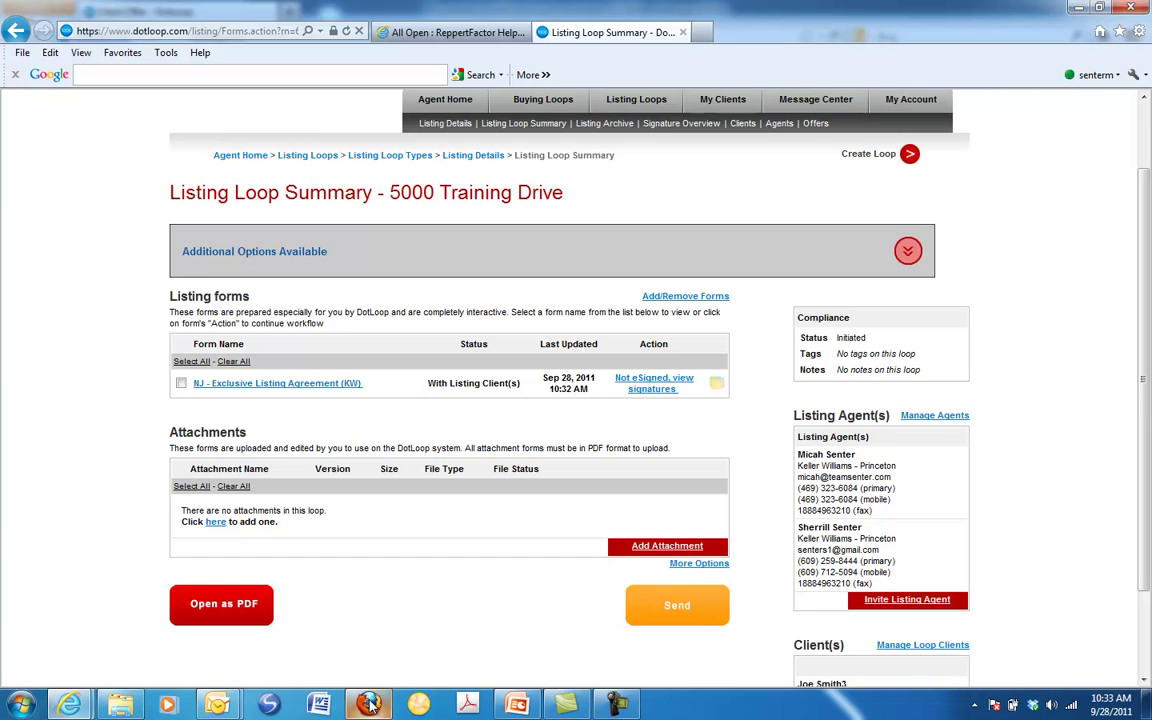
{"action": "mouse_move", "coordinate": [218, 705]}
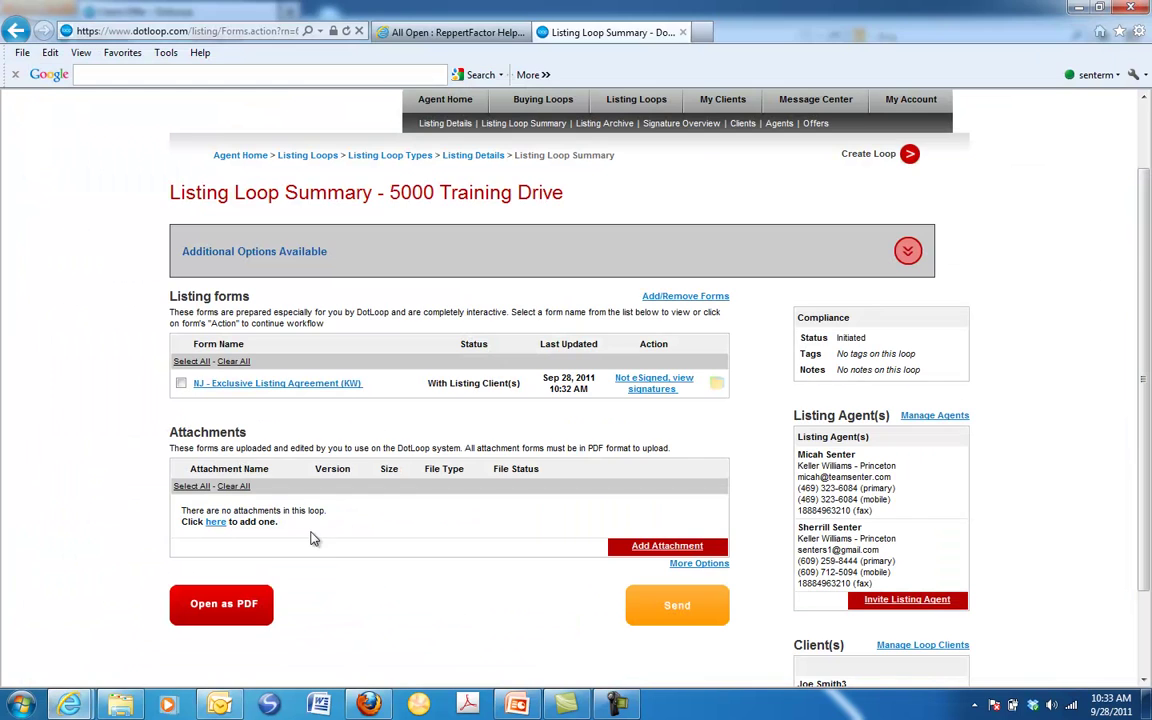
{"action": "left_click", "coordinate": [200, 632]}
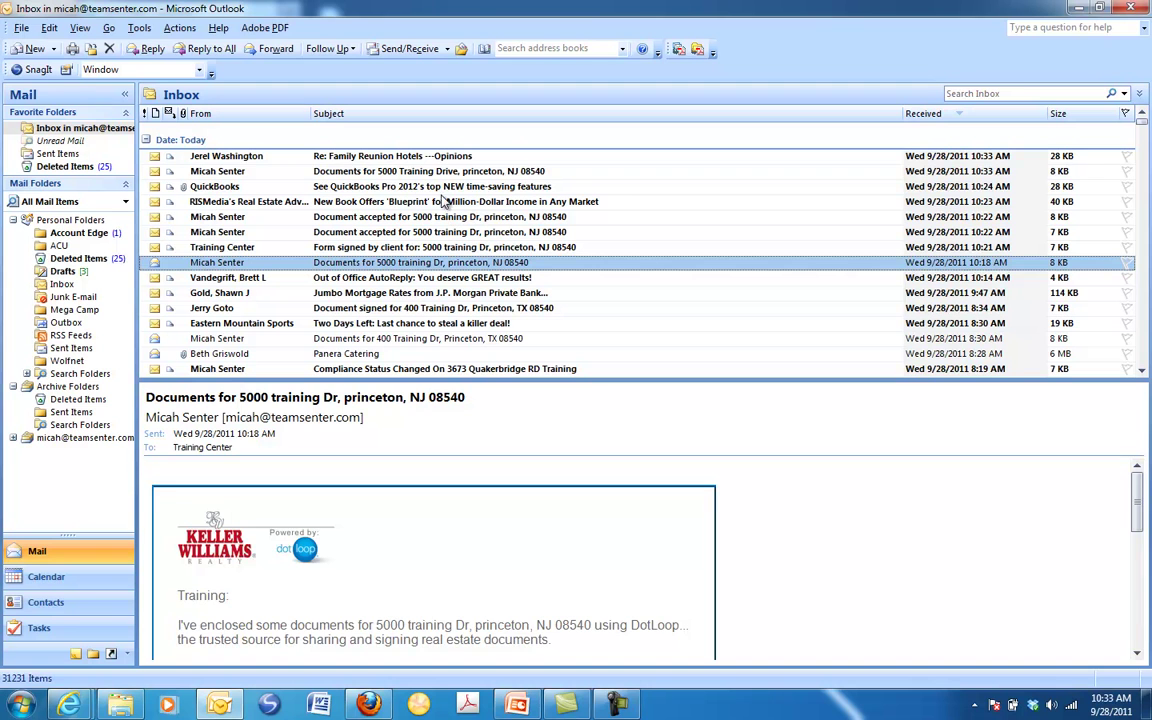
{"action": "left_click", "coordinate": [390, 175]}
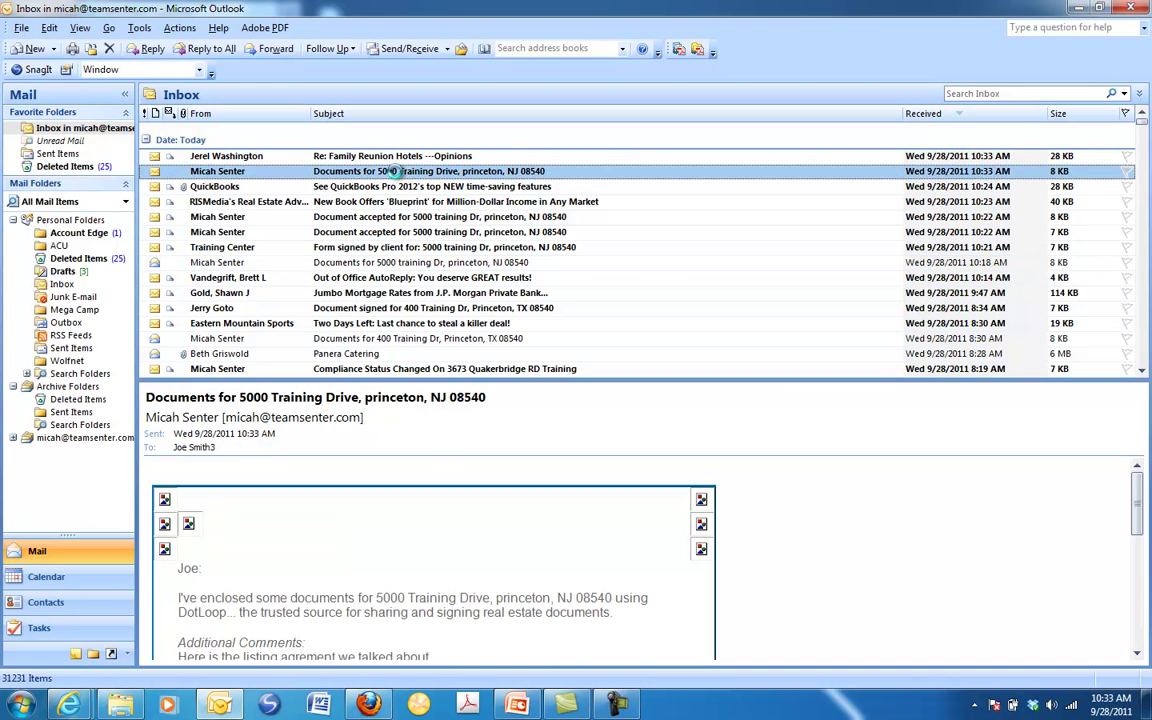
{"action": "double_click", "coordinate": [358, 166]}
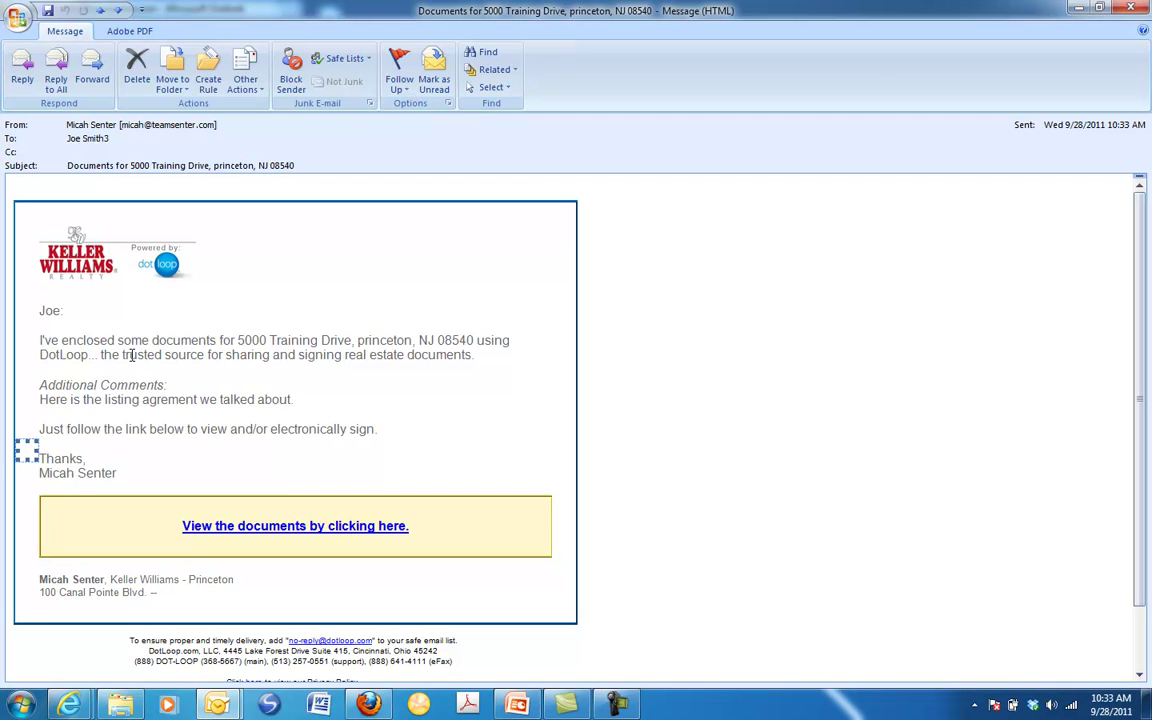
{"action": "left_click_drag", "start_coordinate": [39, 385], "coordinate": [300, 405]}
{"action": "right_click", "coordinate": [285, 526]}
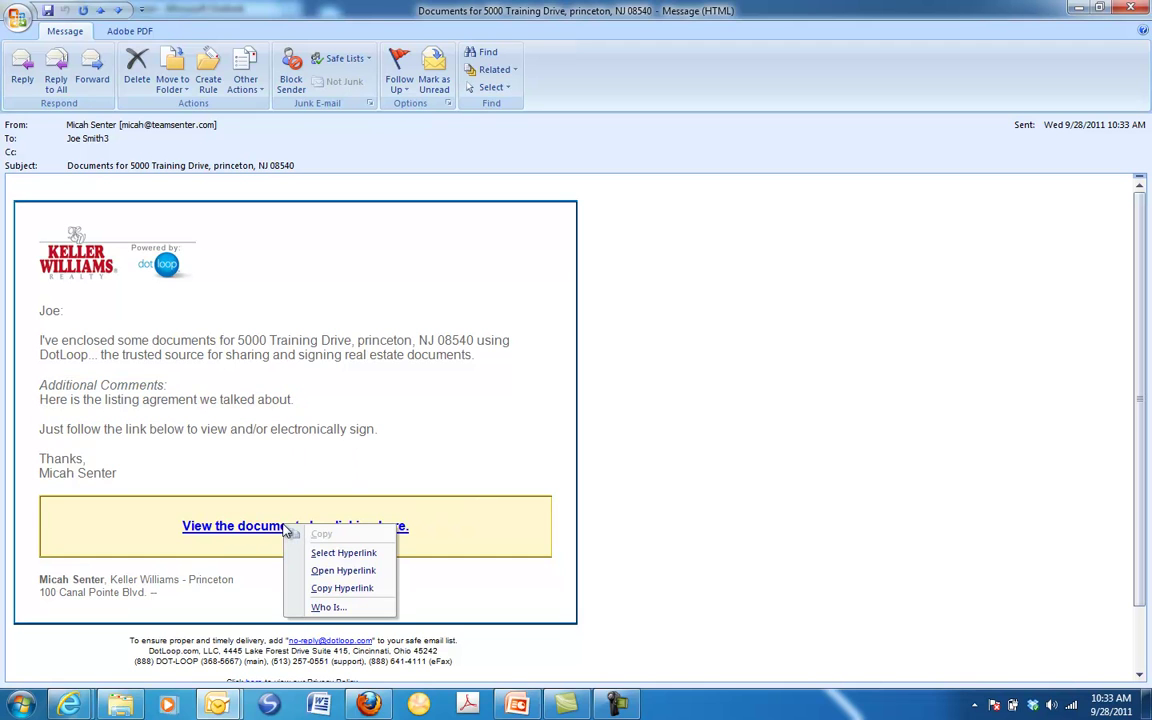
{"action": "left_click", "coordinate": [337, 589]}
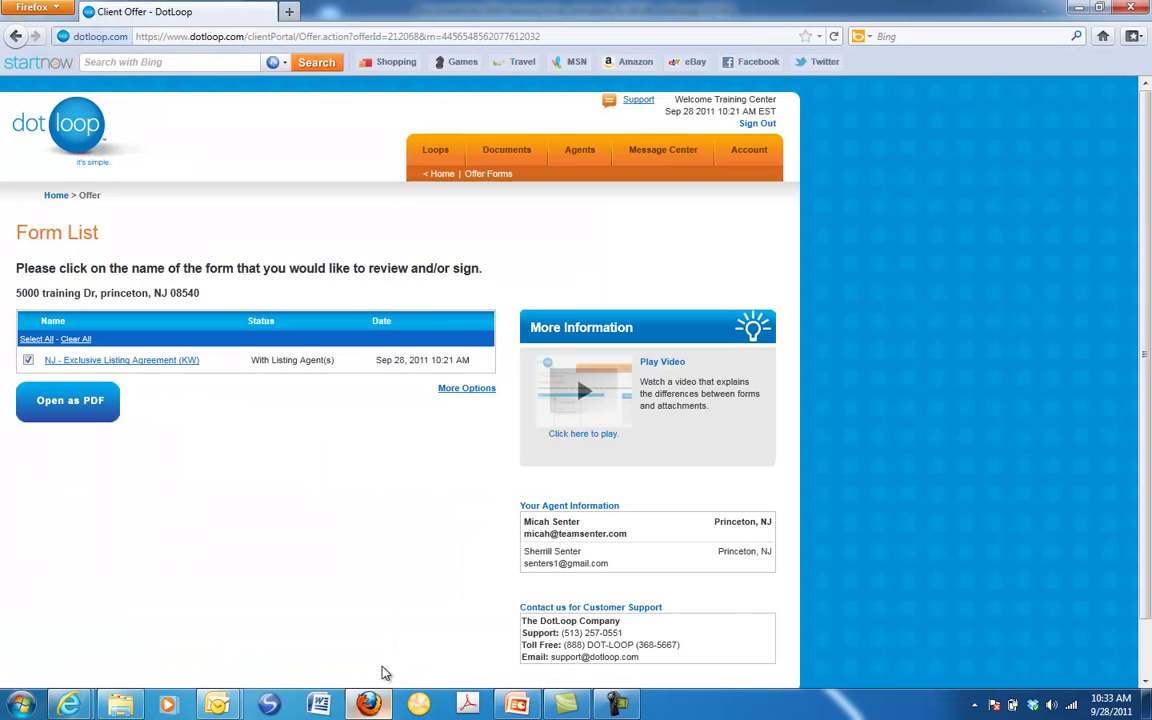
{"action": "left_click", "coordinate": [289, 11]}
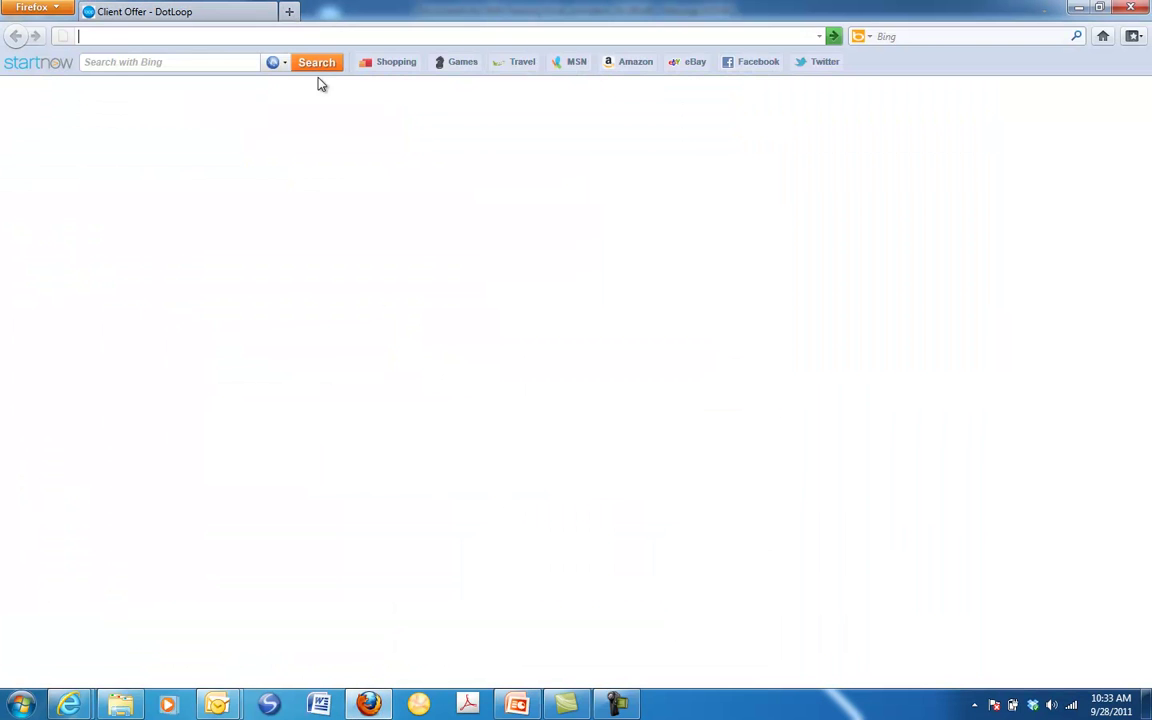
Load the copied documents link in Firefox to show the 5000 Training Drive offer preview
{"action": "left_click", "coordinate": [269, 11]}
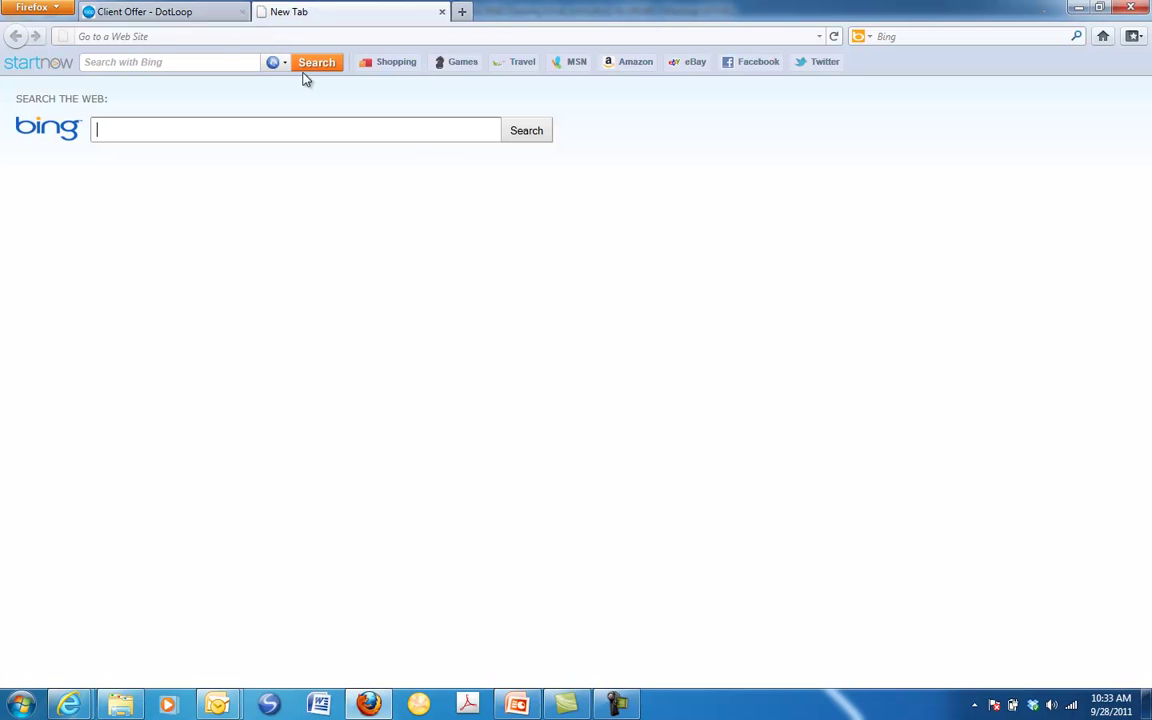
{"action": "right_click", "coordinate": [299, 36]}
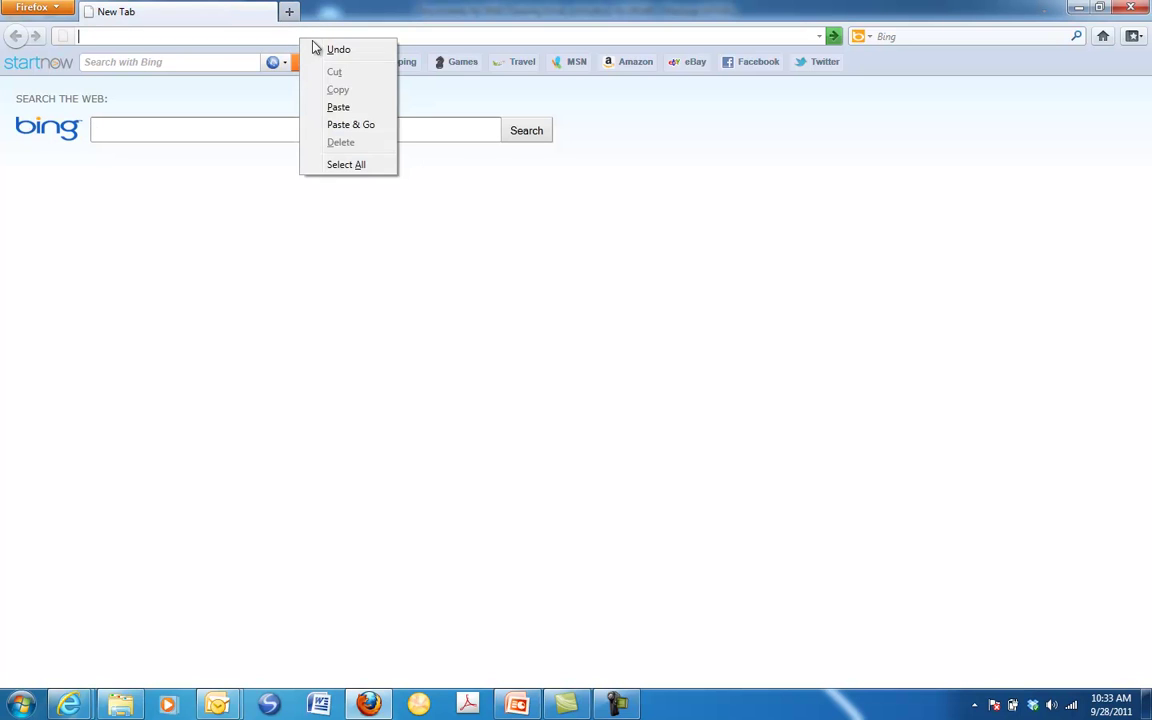
{"action": "left_click", "coordinate": [337, 105]}
{"action": "key", "text": "Return"}
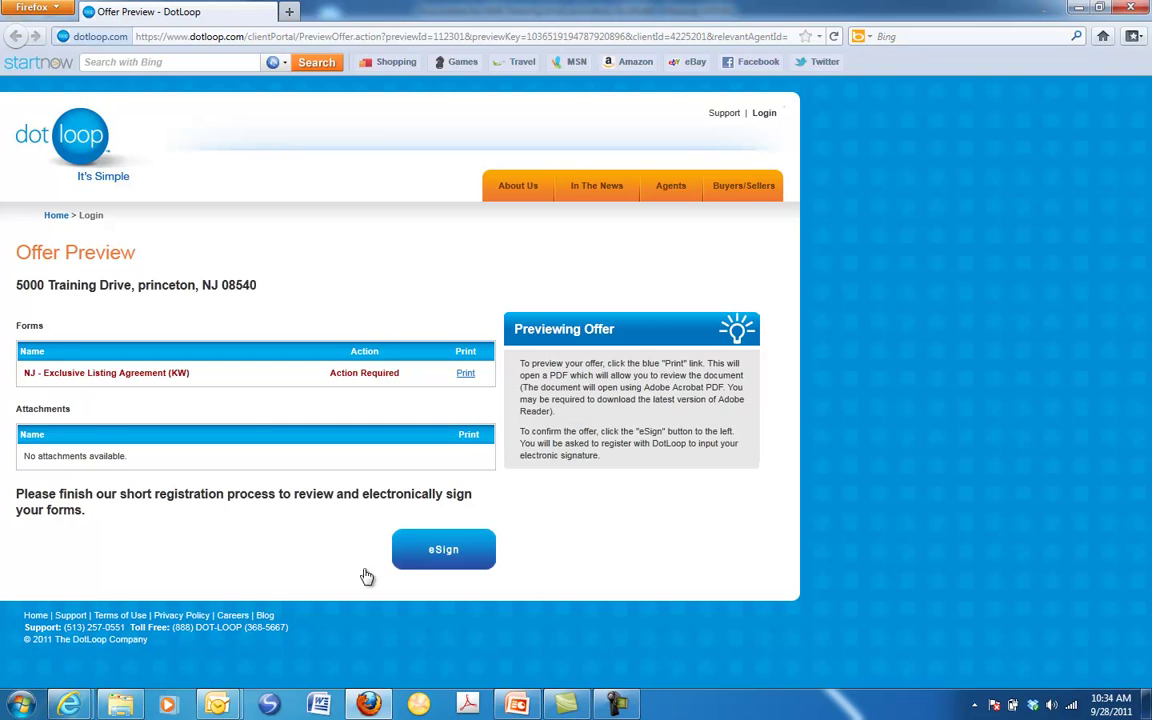
Register the client for e-signing with a security answer, a new password and its confirmation
{"action": "left_click", "coordinate": [440, 551]}
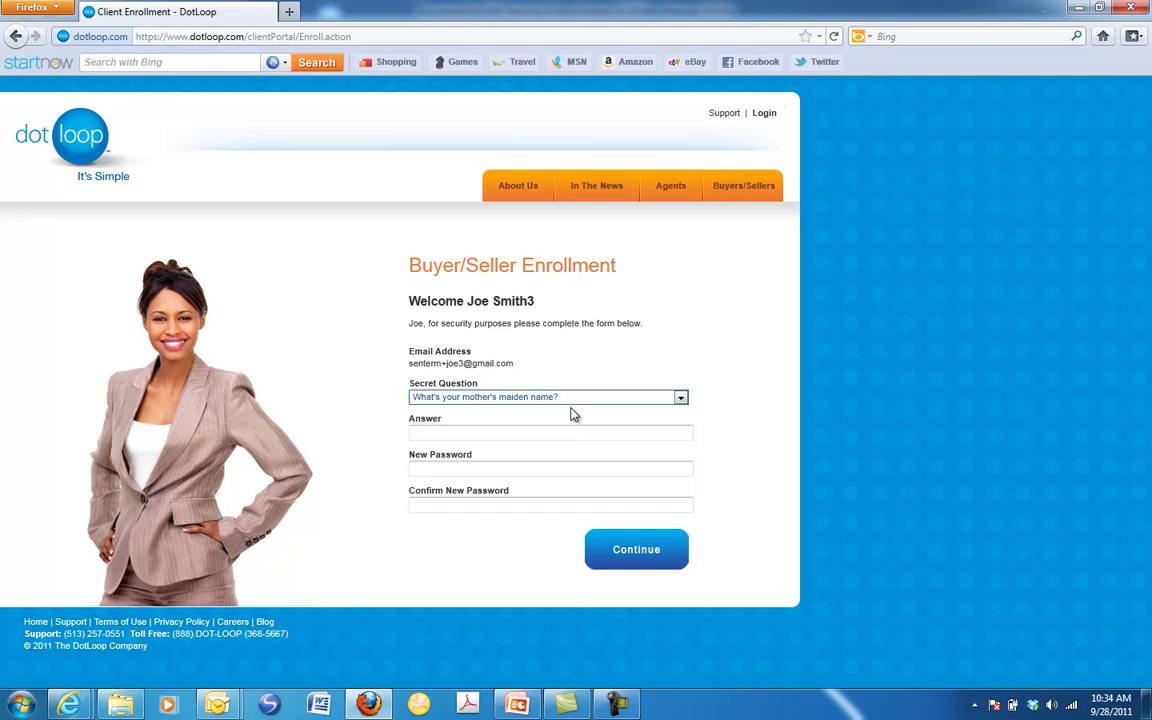
{"action": "type", "text": "Horton"}
{"action": "key", "text": "Tab"}
{"action": "type", "text": "1"}
{"action": "key", "text": "Tab"}
{"action": "type", "text": "passwor"}
{"action": "left_click", "coordinate": [643, 563]}
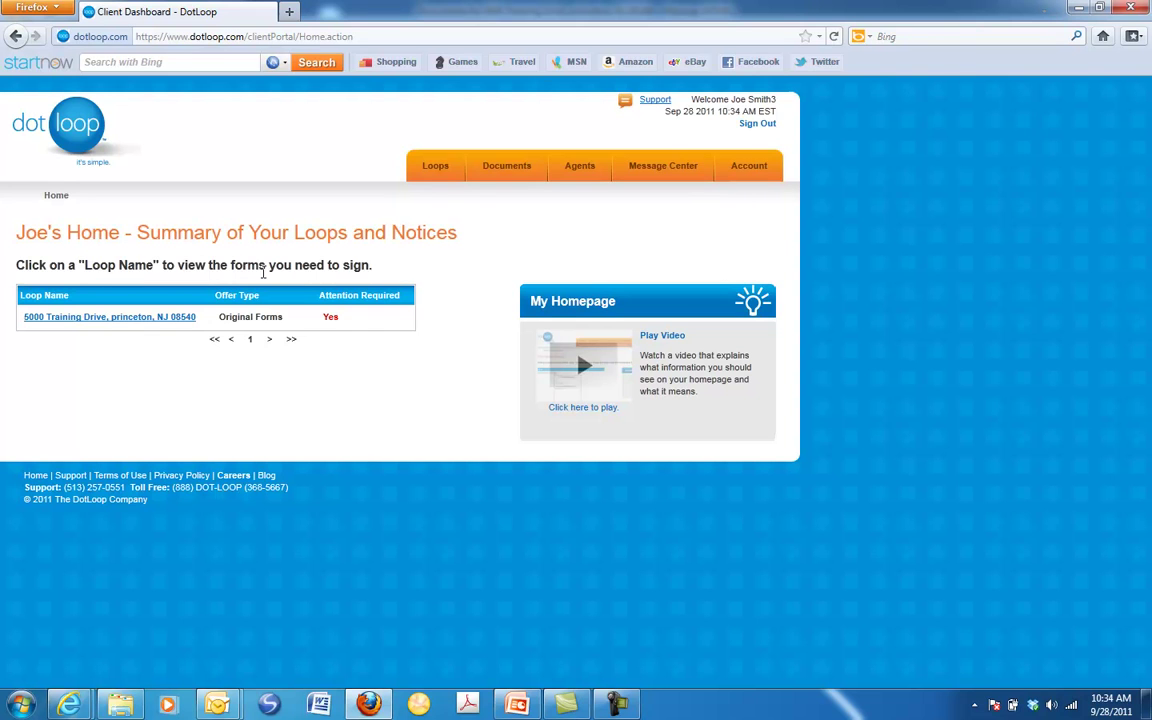
Open the 5000 Training Drive loop and its NJ - Exclusive Listing Agreement (KW) form
{"action": "left_click", "coordinate": [104, 318]}
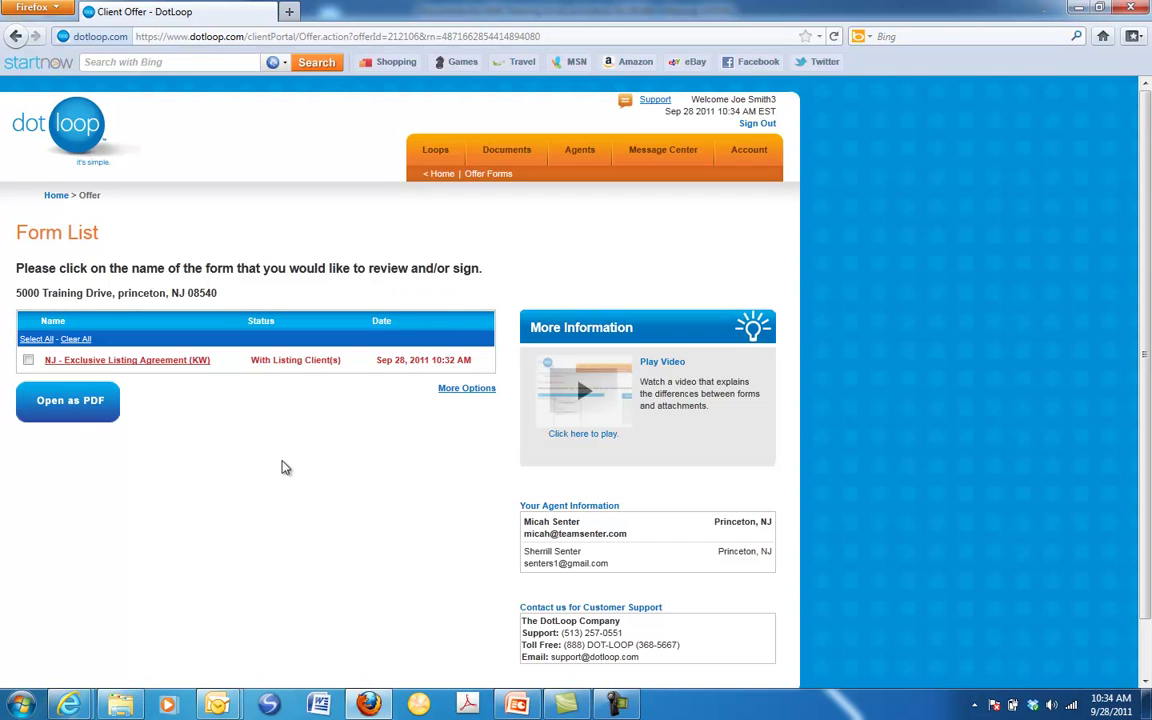
{"action": "left_click", "coordinate": [125, 361]}
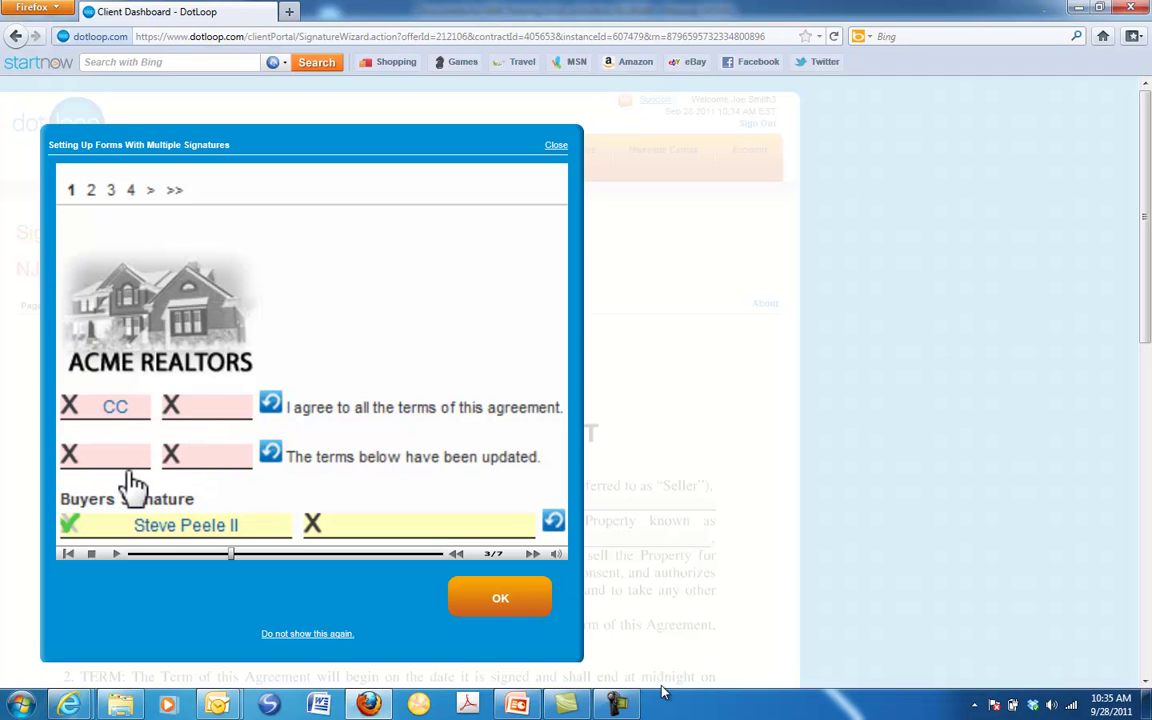
Close the 'Setting Up Forms With Multiple Signatures' tutorial video
{"action": "left_click", "coordinate": [617, 704]}
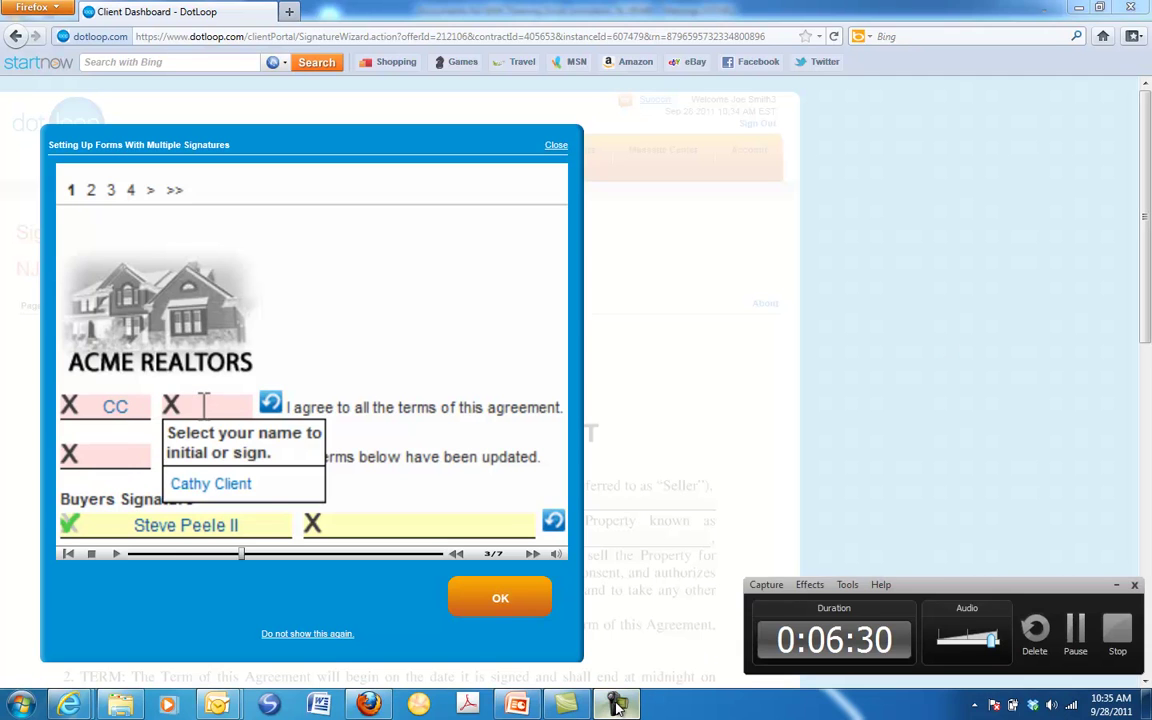
{"action": "left_click", "coordinate": [1119, 587]}
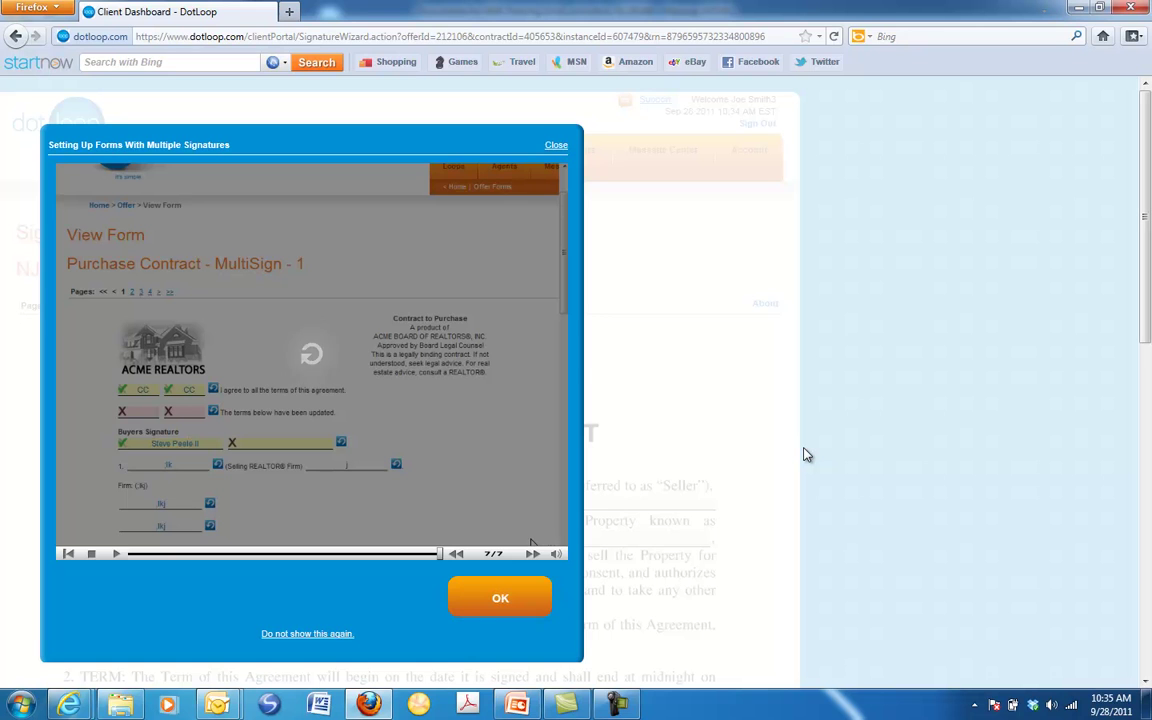
{"action": "left_click", "coordinate": [505, 594]}
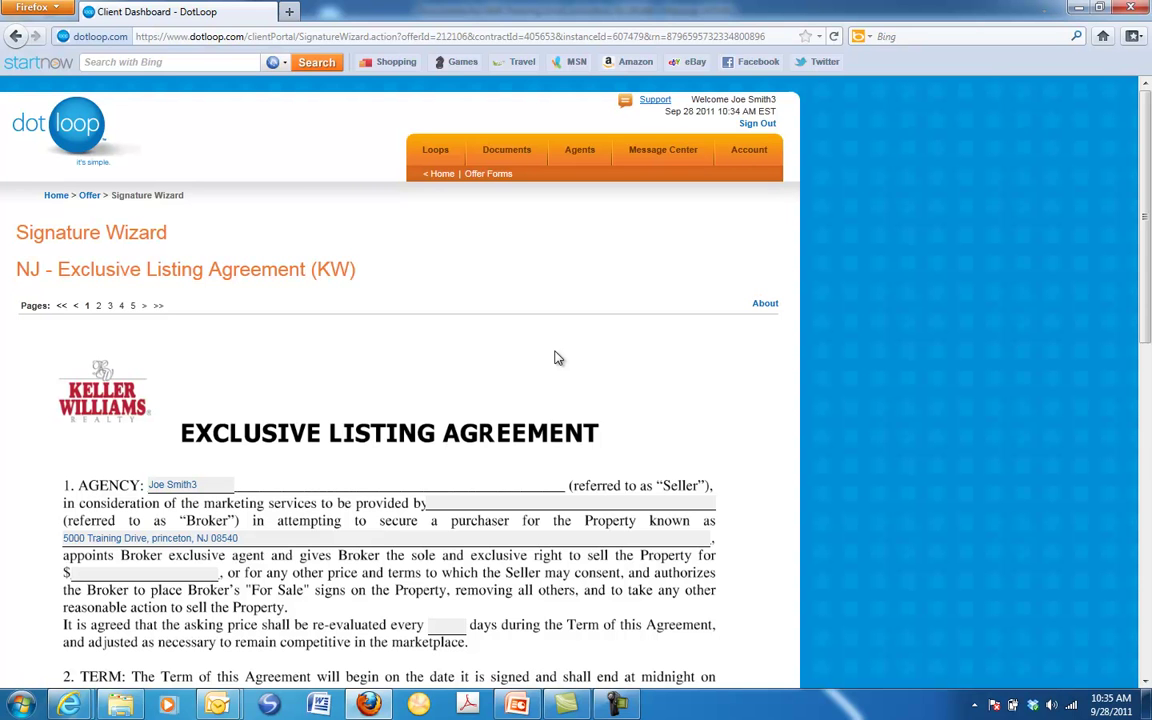
Review pages 1 and 2 of the listing agreement and advance to page 3
{"action": "scroll", "coordinate": [558, 358], "scroll_direction": "down", "scroll_amount": 10}
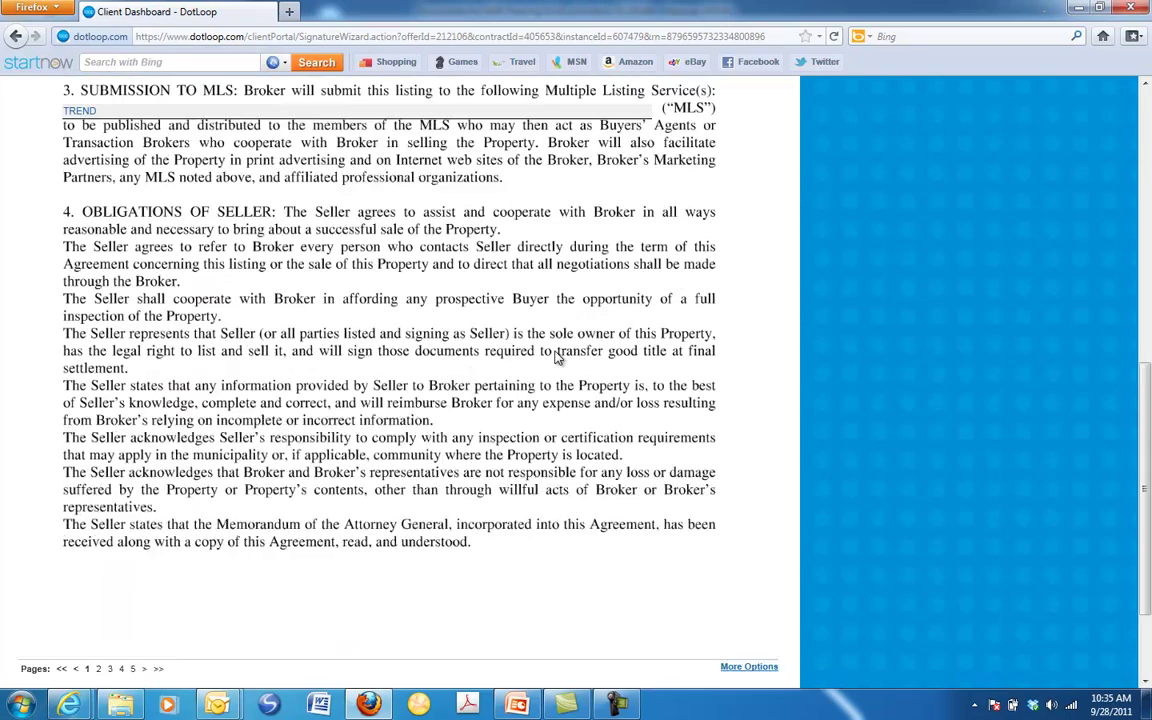
{"action": "scroll", "coordinate": [558, 358], "scroll_direction": "down", "scroll_amount": 3}
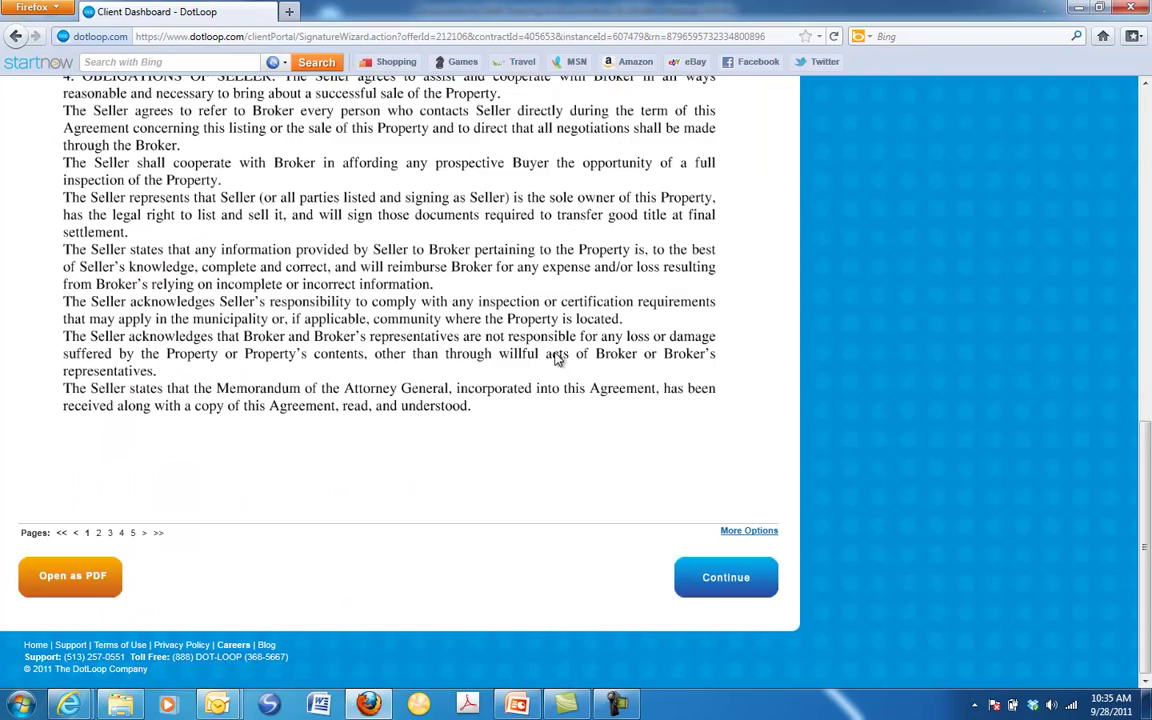
{"action": "left_click", "coordinate": [701, 588]}
{"action": "scroll", "coordinate": [588, 445], "scroll_direction": "down", "scroll_amount": 5}
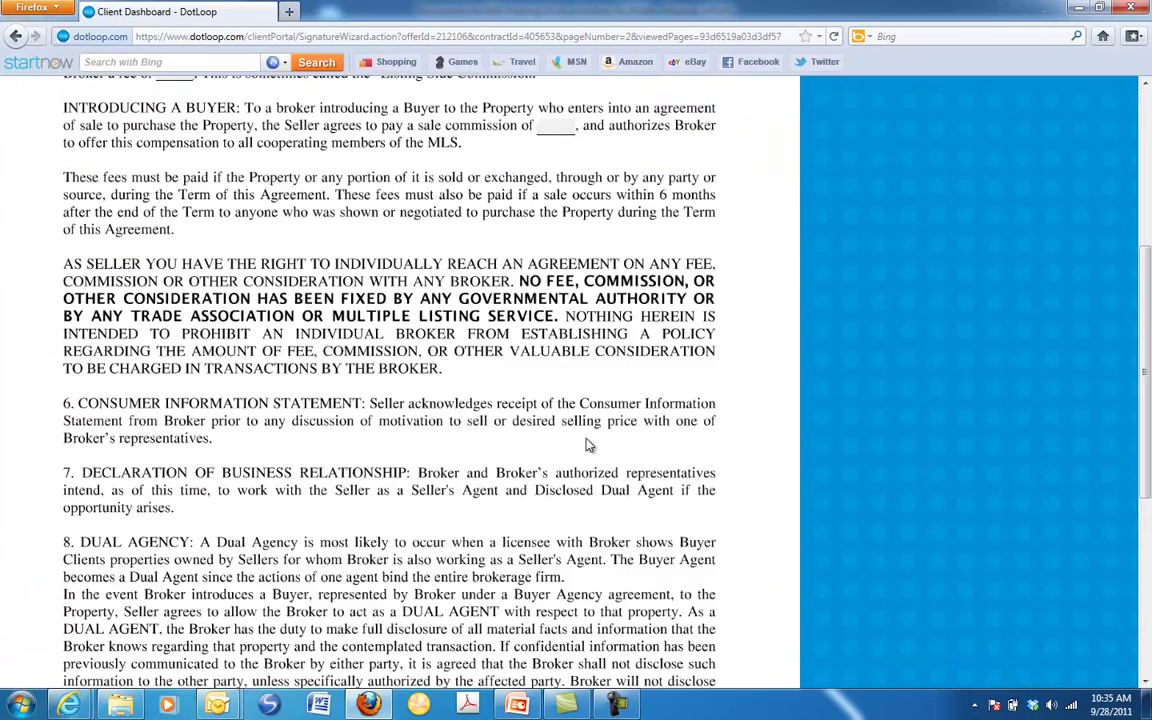
{"action": "scroll", "coordinate": [588, 445], "scroll_direction": "down", "scroll_amount": 5}
{"action": "left_click", "coordinate": [683, 588]}
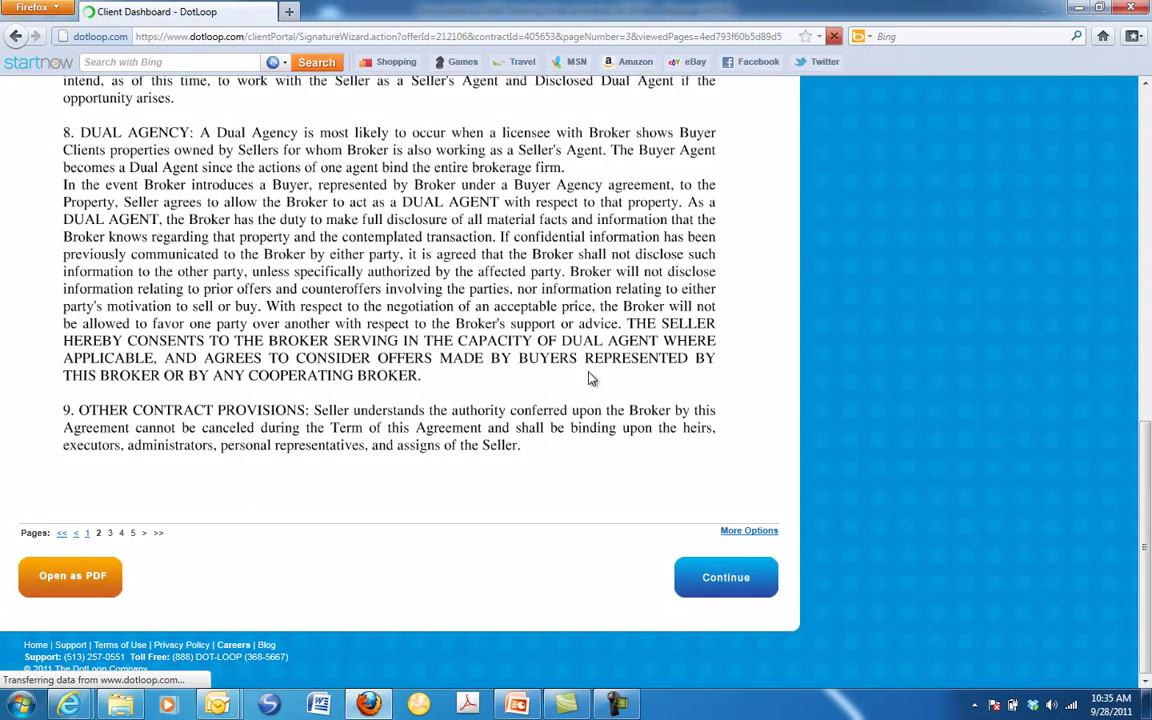
Assign the client to the first Seller signature line and clear the third Seller line
{"action": "scroll", "coordinate": [590, 377], "scroll_direction": "down", "scroll_amount": 10}
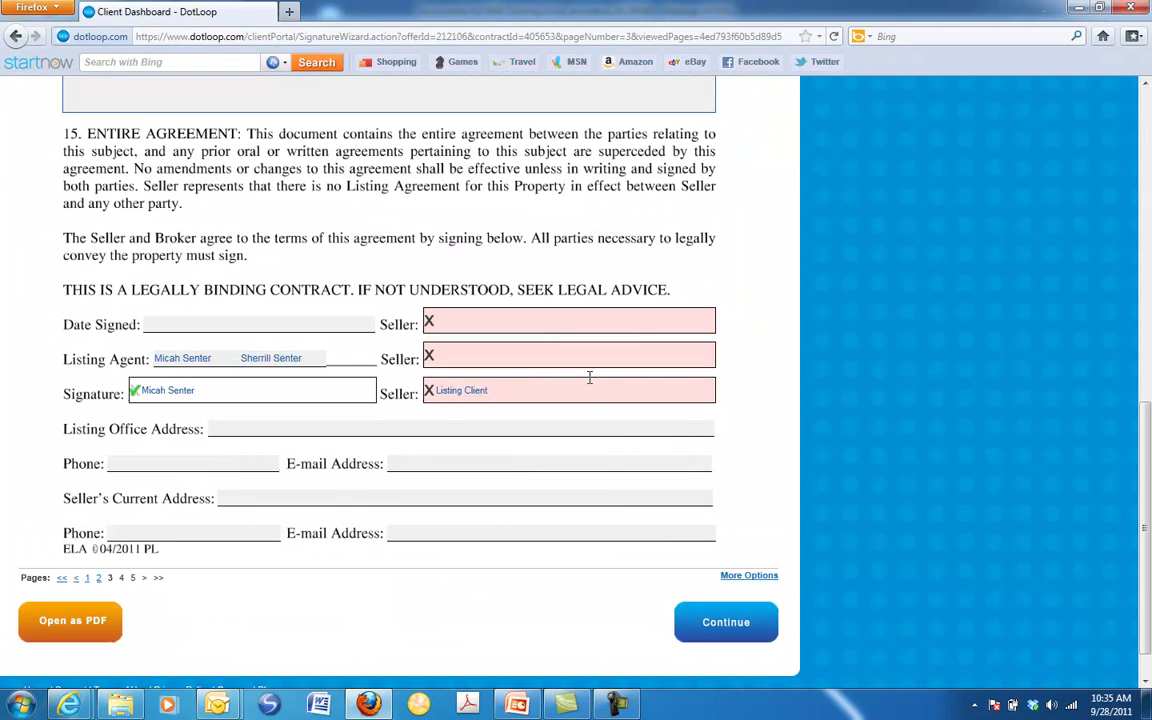
{"action": "left_click", "coordinate": [501, 323]}
{"action": "left_click", "coordinate": [501, 323]}
{"action": "left_click", "coordinate": [463, 383]}
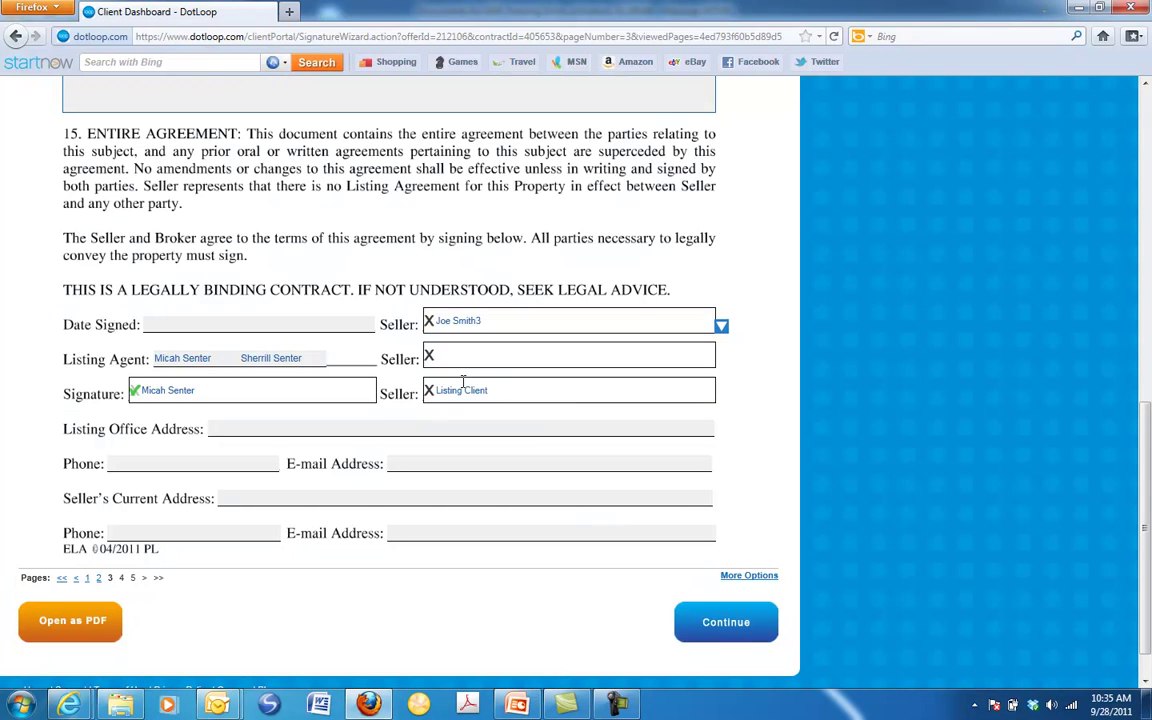
{"action": "left_click", "coordinate": [463, 388]}
Continue through pages 4 and 5 of the agreement to the signing step
{"action": "left_click", "coordinate": [700, 622]}
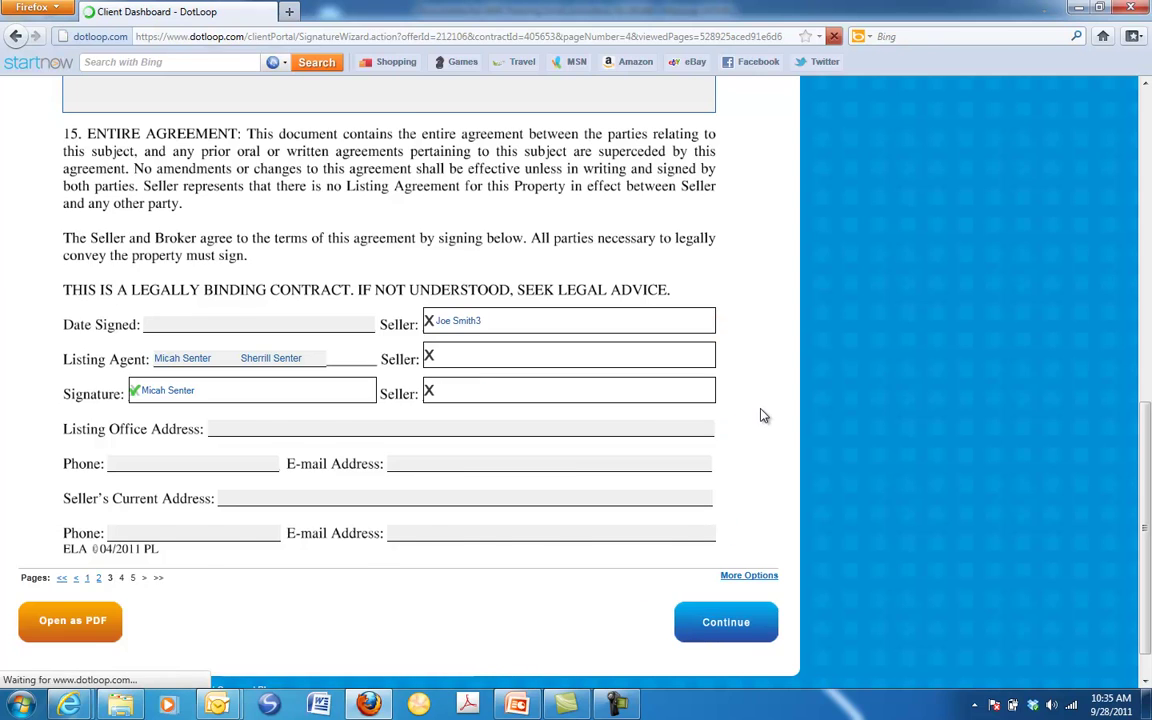
{"action": "scroll", "coordinate": [760, 420], "scroll_direction": "down", "scroll_amount": 15}
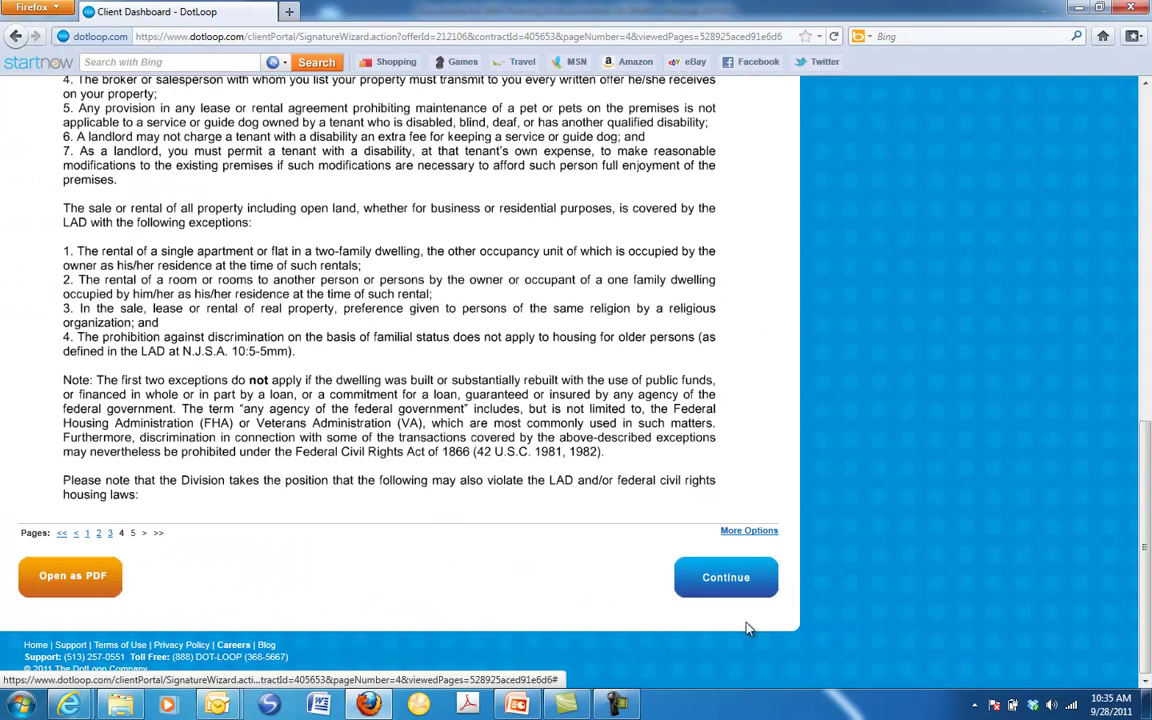
{"action": "left_click", "coordinate": [735, 590]}
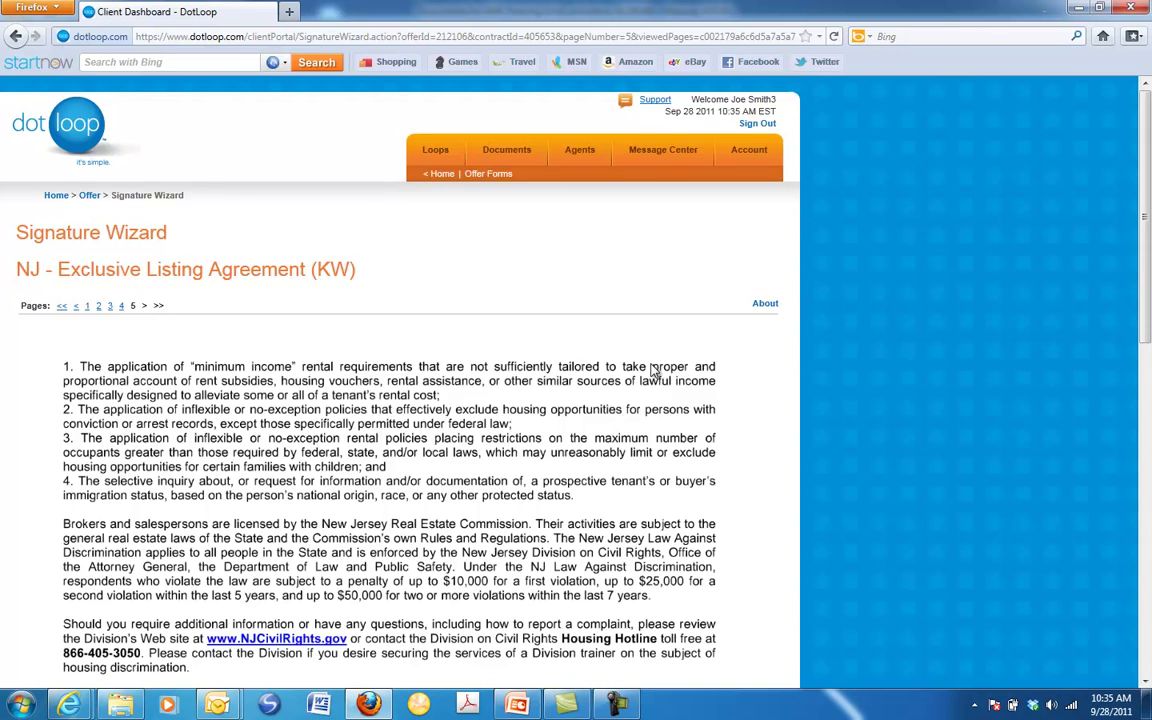
{"action": "scroll", "coordinate": [653, 390], "scroll_direction": "down", "scroll_amount": 15}
{"action": "left_click", "coordinate": [728, 590]}
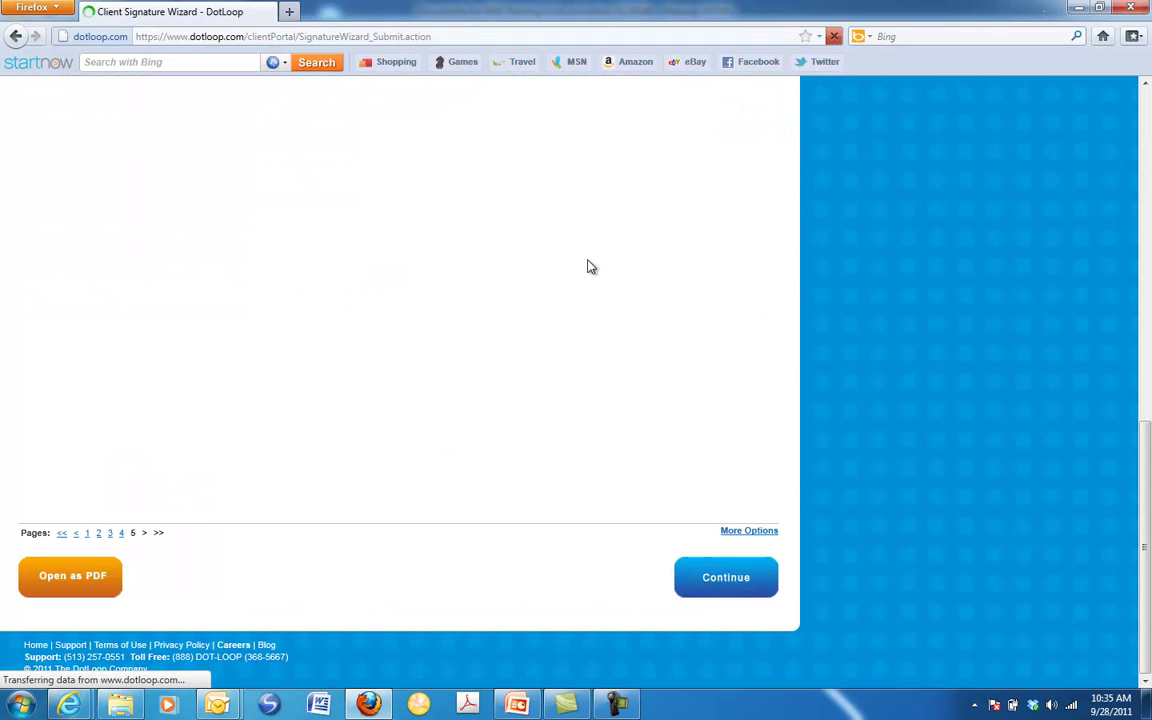
E-sign the listing agreement with the client's password and return to the home summary
{"action": "left_click", "coordinate": [463, 325]}
{"action": "type", "text": "*********"}
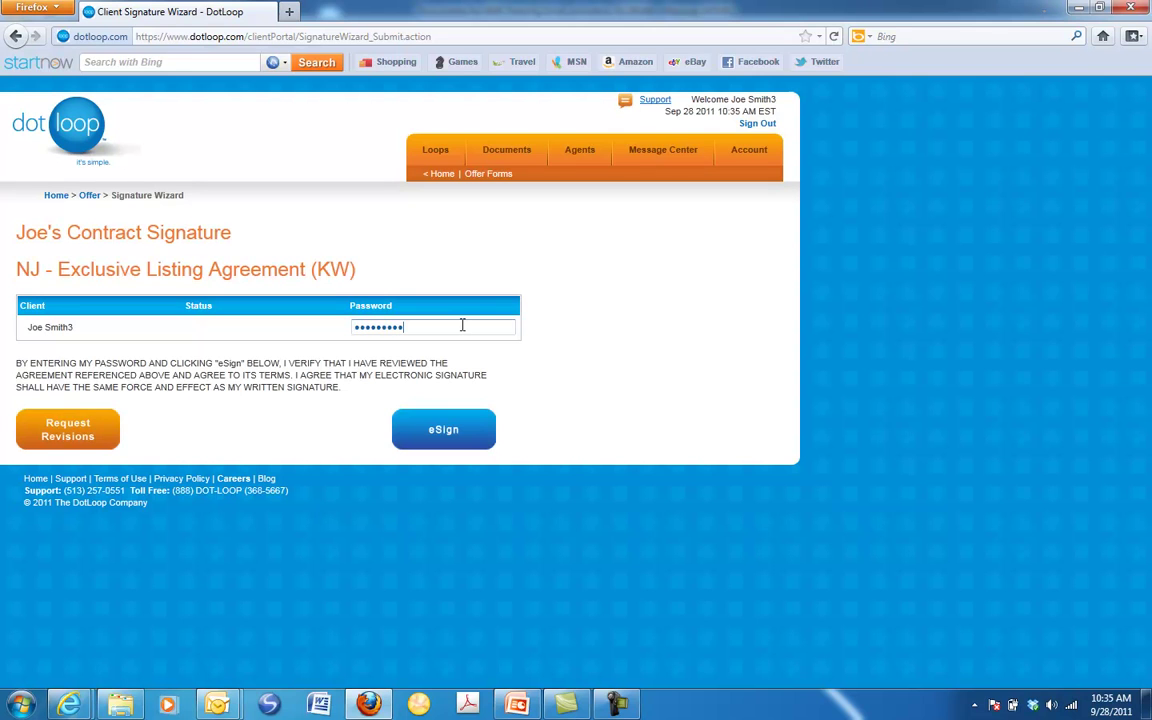
{"action": "left_click", "coordinate": [438, 428]}
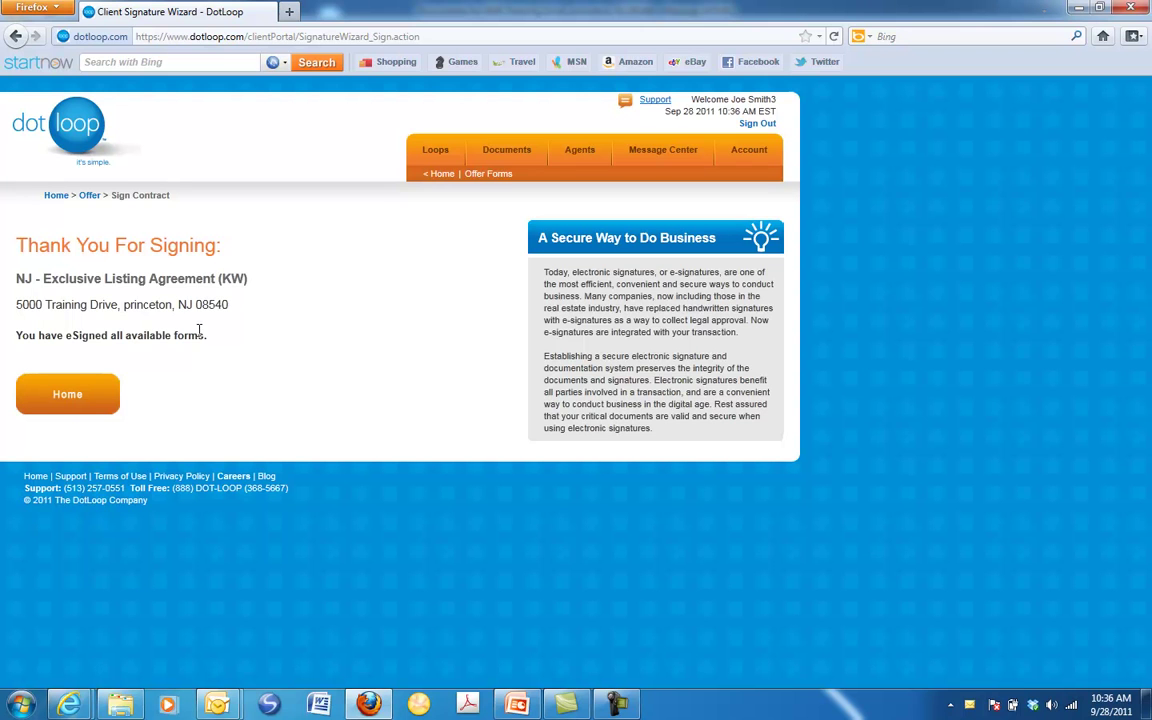
{"action": "left_click", "coordinate": [102, 392]}
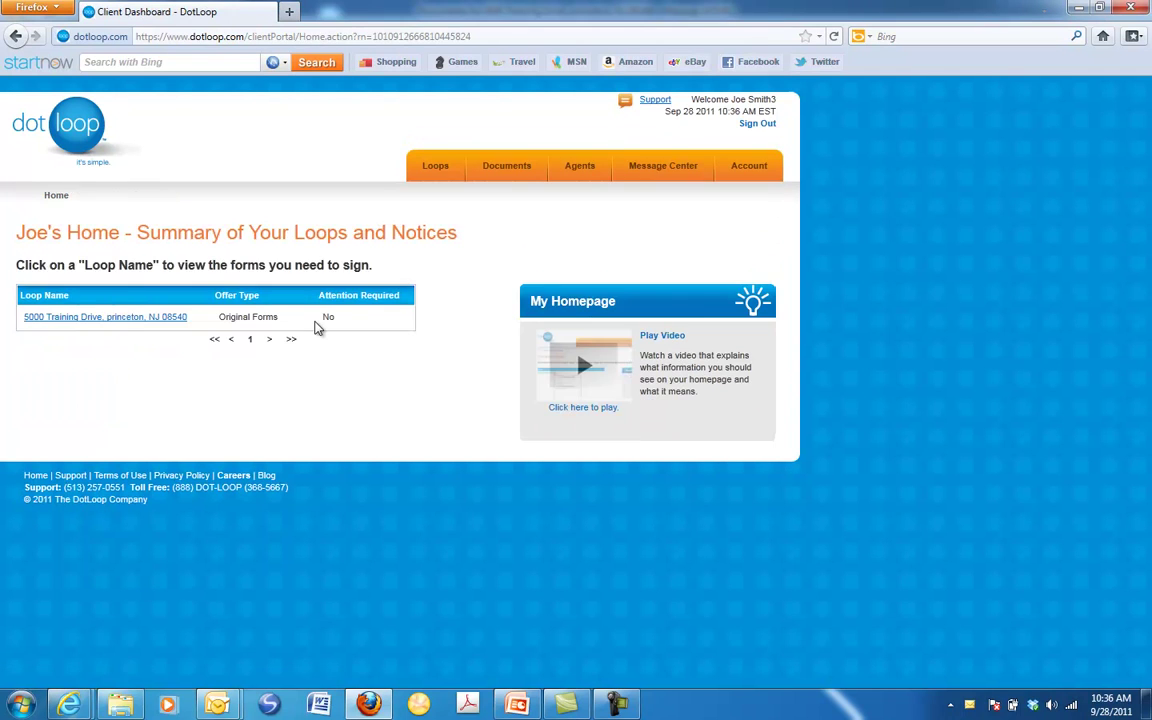
Select the listing agreement in the 5000 Training Drive loop and open it as a PDF
{"action": "left_click", "coordinate": [99, 318]}
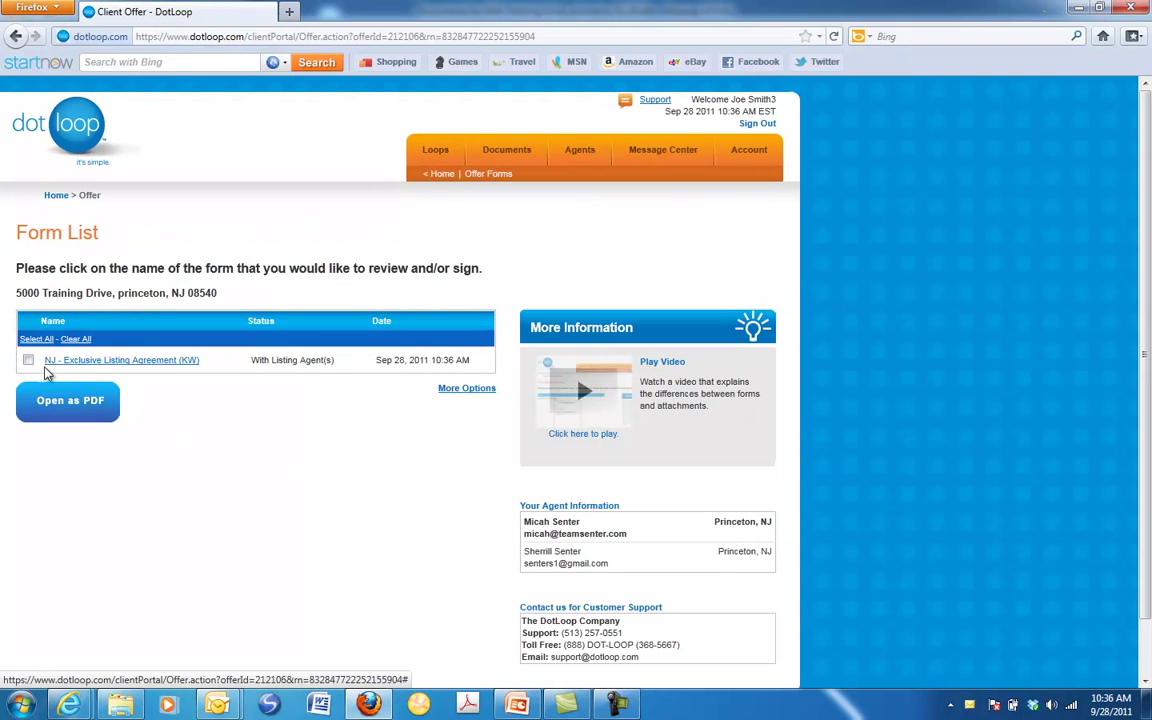
{"action": "left_click", "coordinate": [28, 360]}
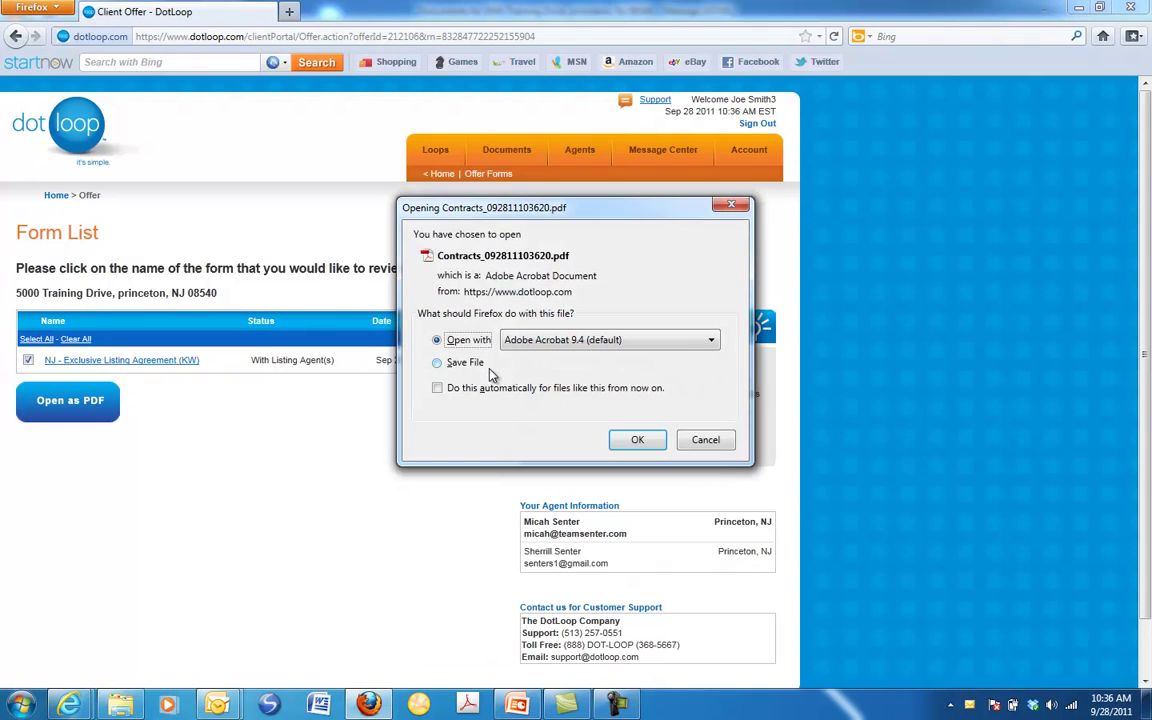
{"action": "left_click", "coordinate": [637, 440]}
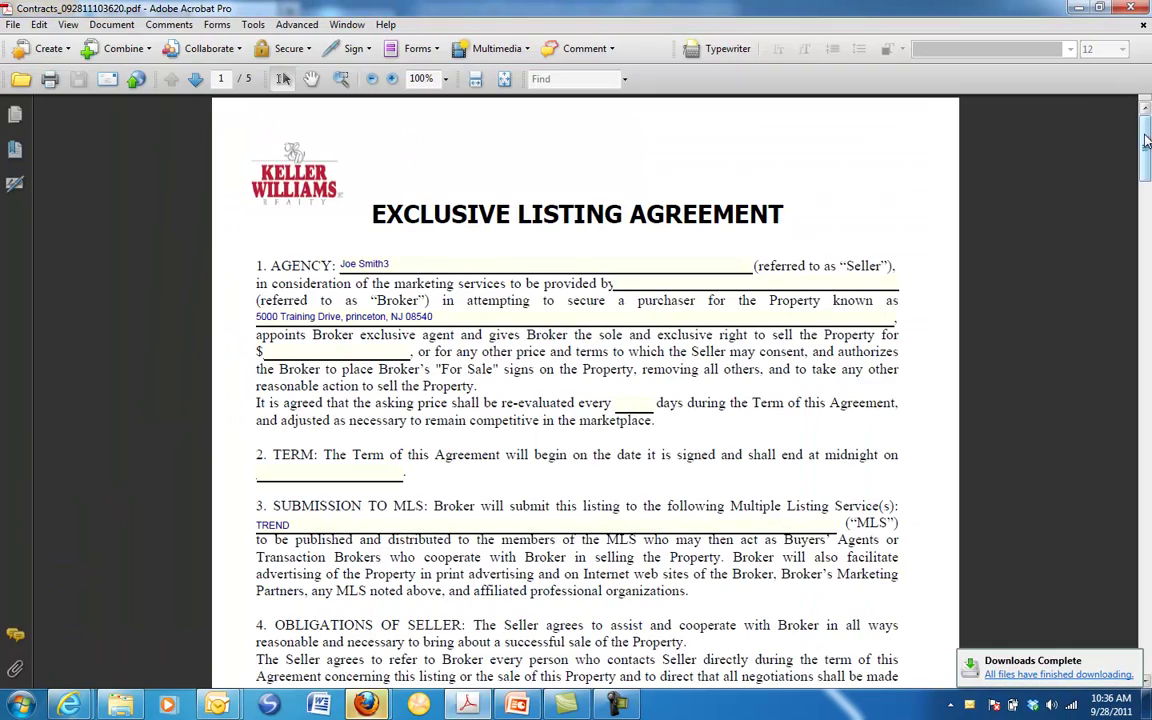
Check both e-signatures on page 3 of the PDF, then close Acrobat
{"action": "left_click_drag", "start_coordinate": [1147, 140], "coordinate": [1147, 425]}
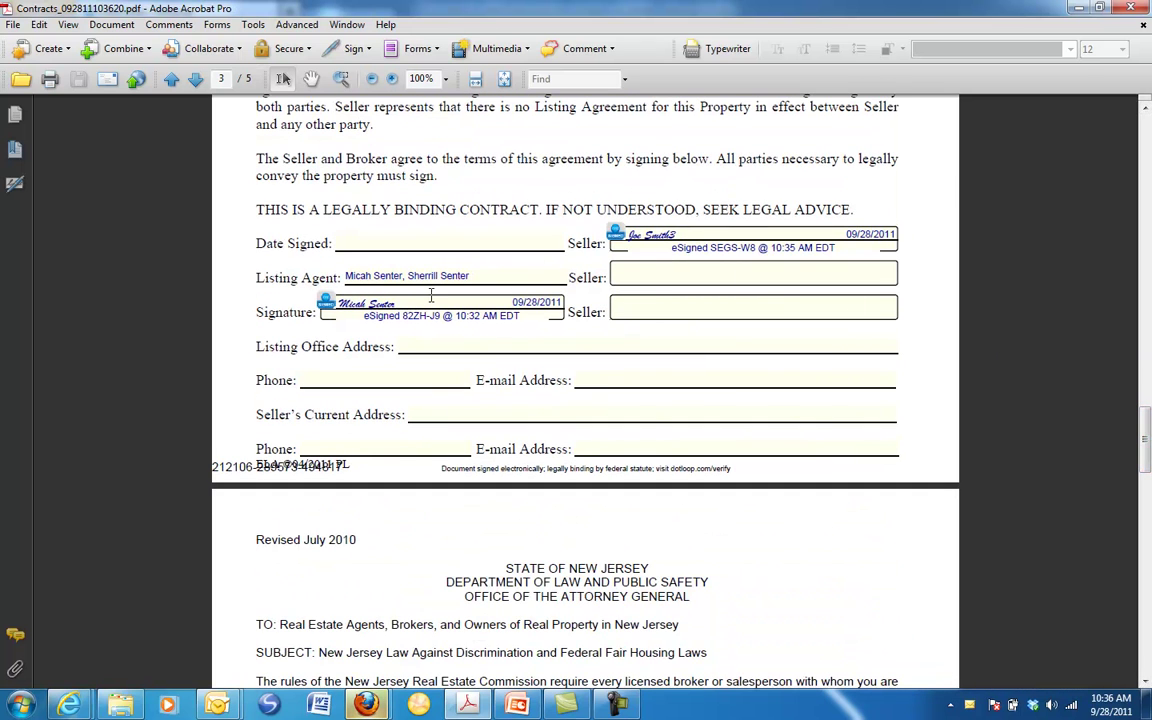
{"action": "left_click", "coordinate": [1131, 7]}
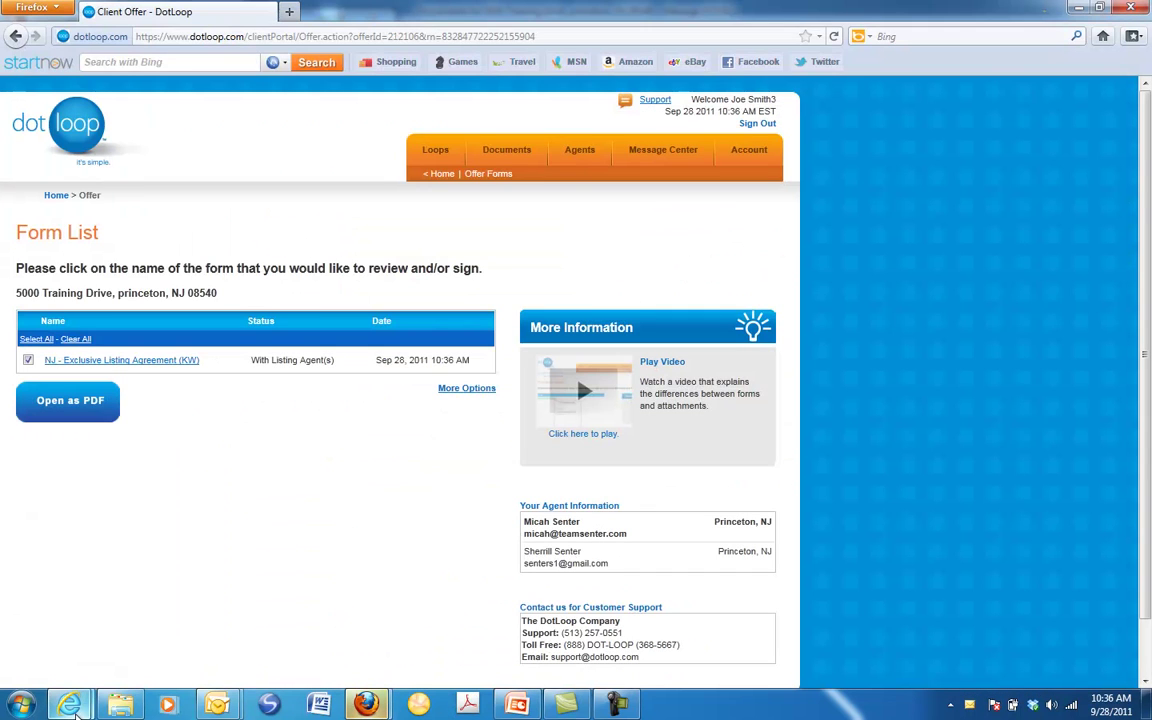
Reload the agent's 5000 Training Drive Listing Loop Summary and begin accepting the signed agreement
{"action": "mouse_move", "coordinate": [68, 705]}
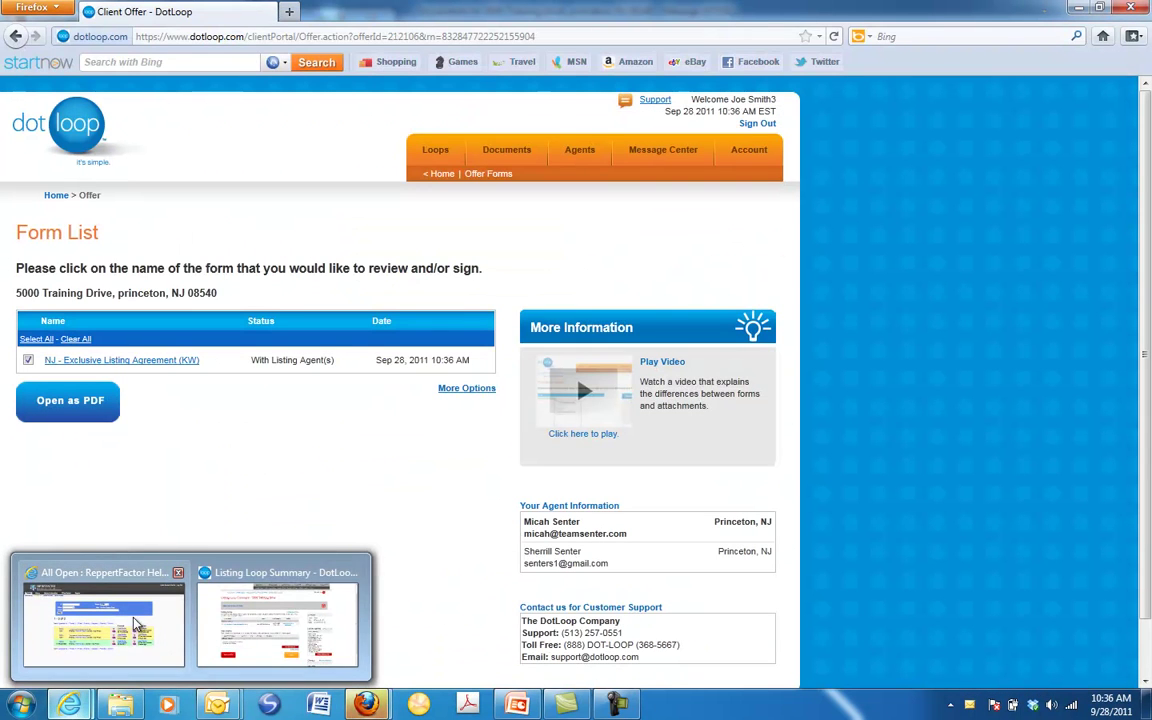
{"action": "left_click", "coordinate": [250, 620]}
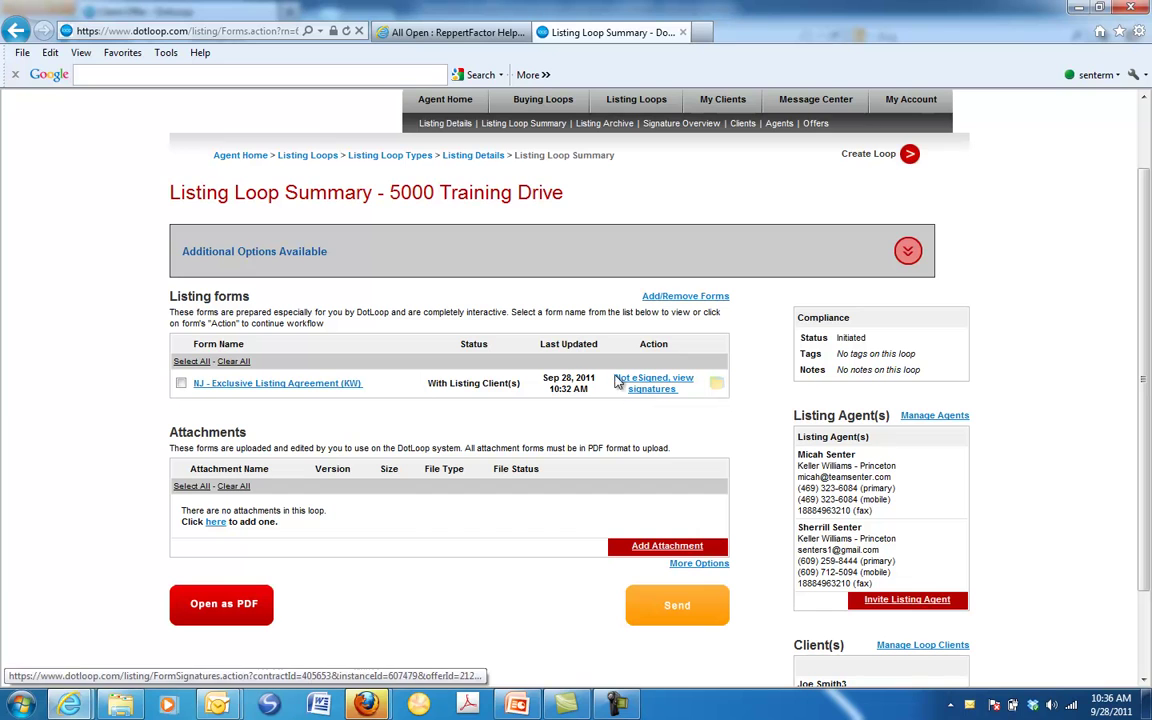
{"action": "left_click", "coordinate": [471, 160]}
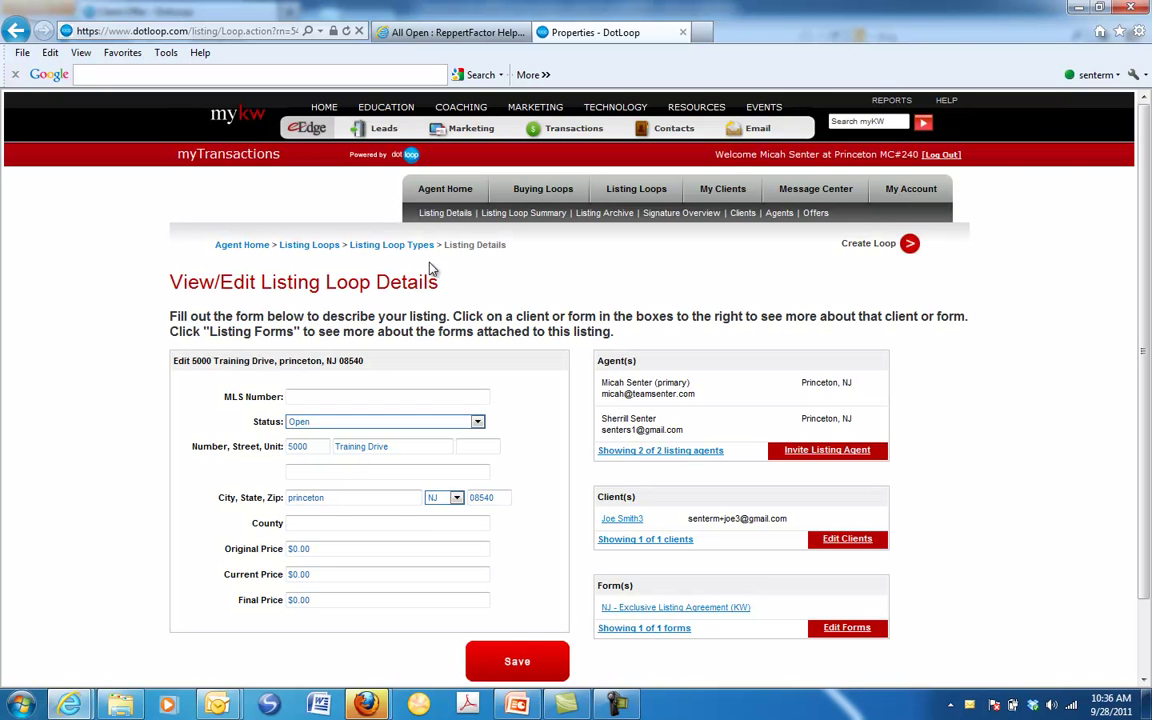
{"action": "left_click", "coordinate": [380, 246]}
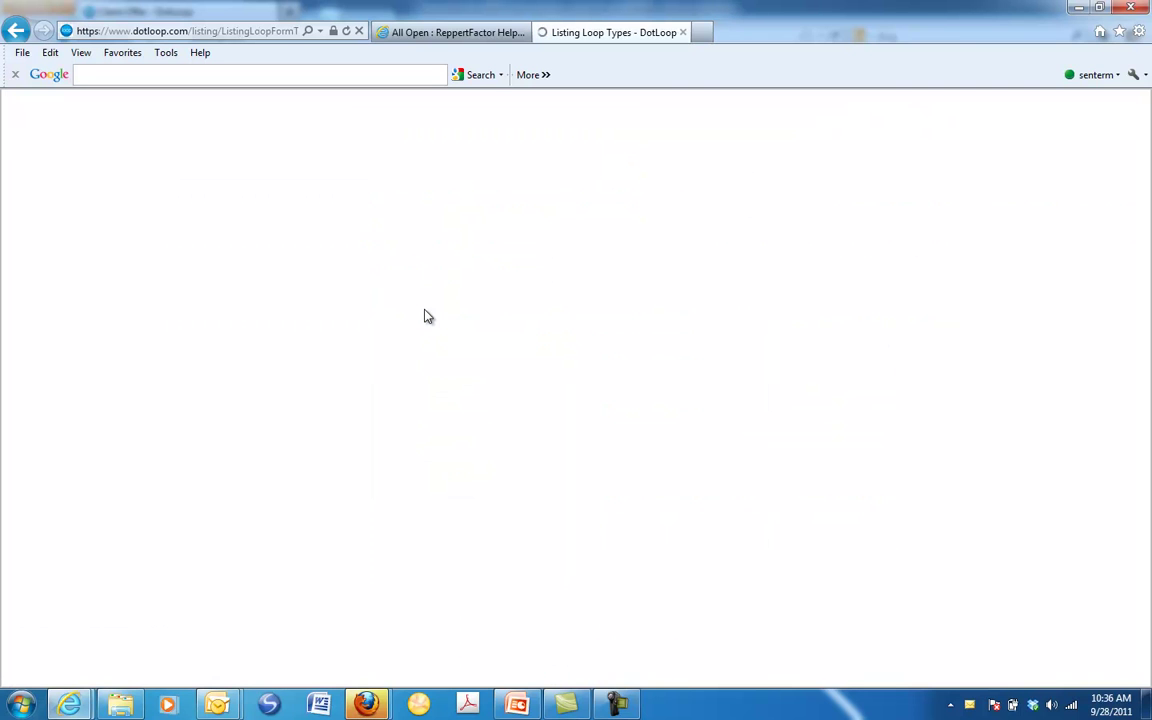
{"action": "left_click", "coordinate": [288, 362]}
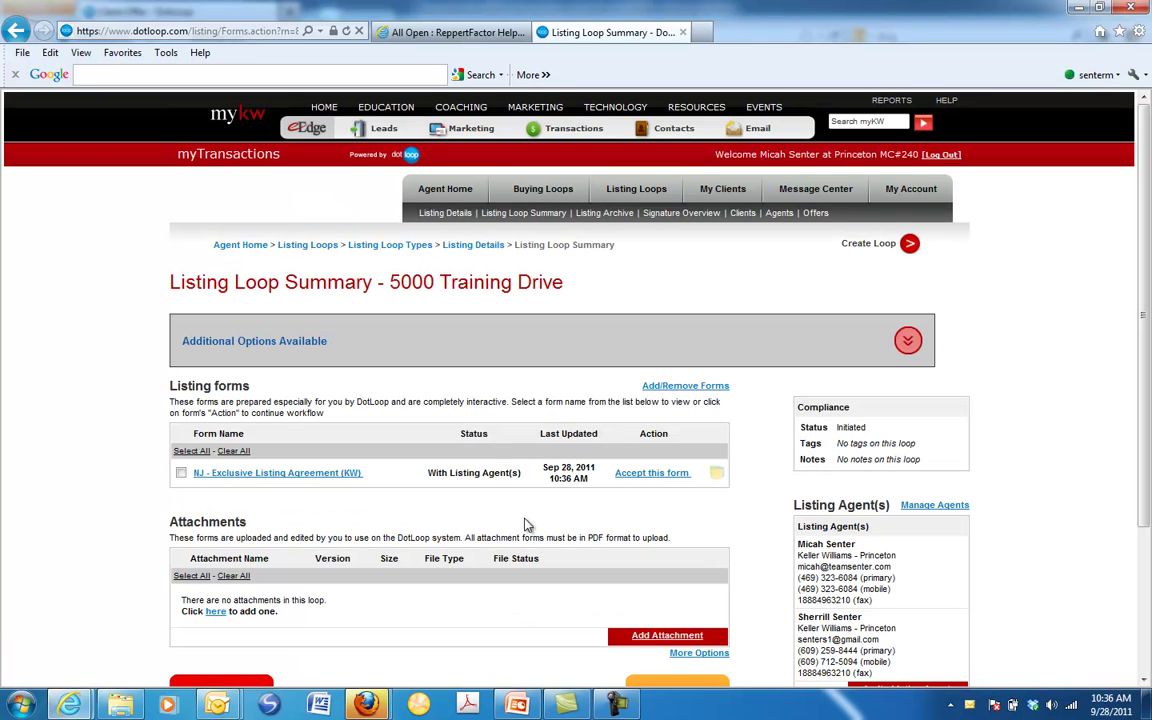
{"action": "scroll", "coordinate": [296, 478], "scroll_direction": "down", "scroll_amount": 1}
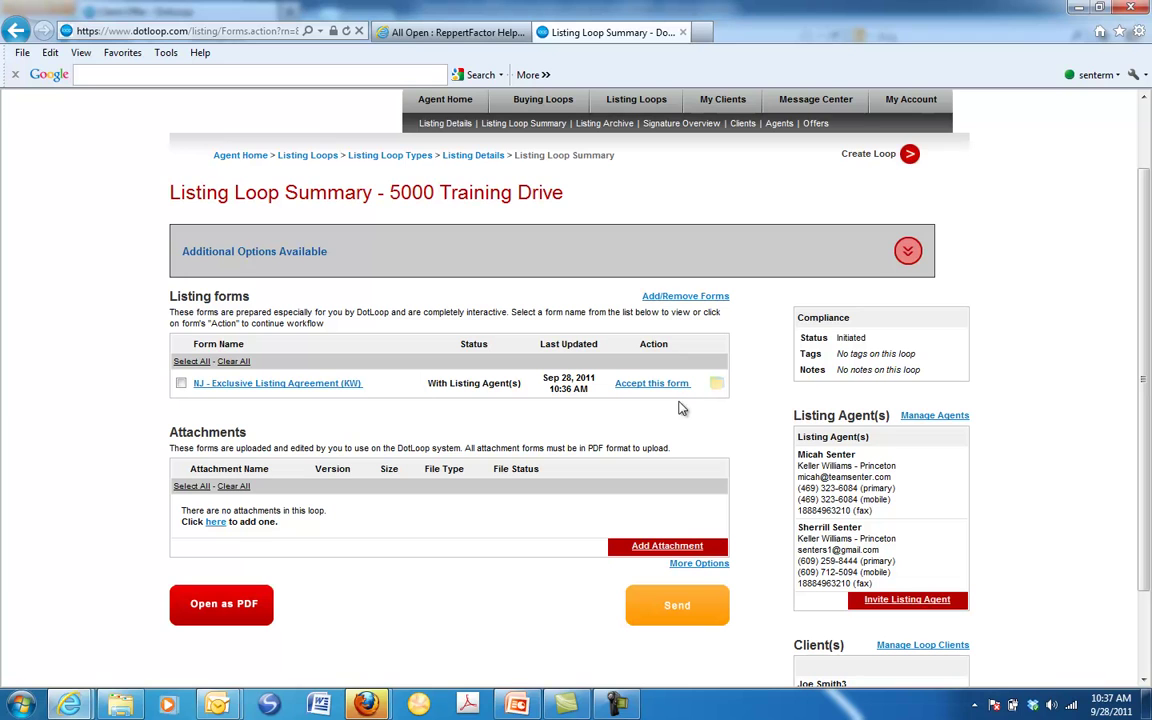
{"action": "left_click", "coordinate": [653, 386]}
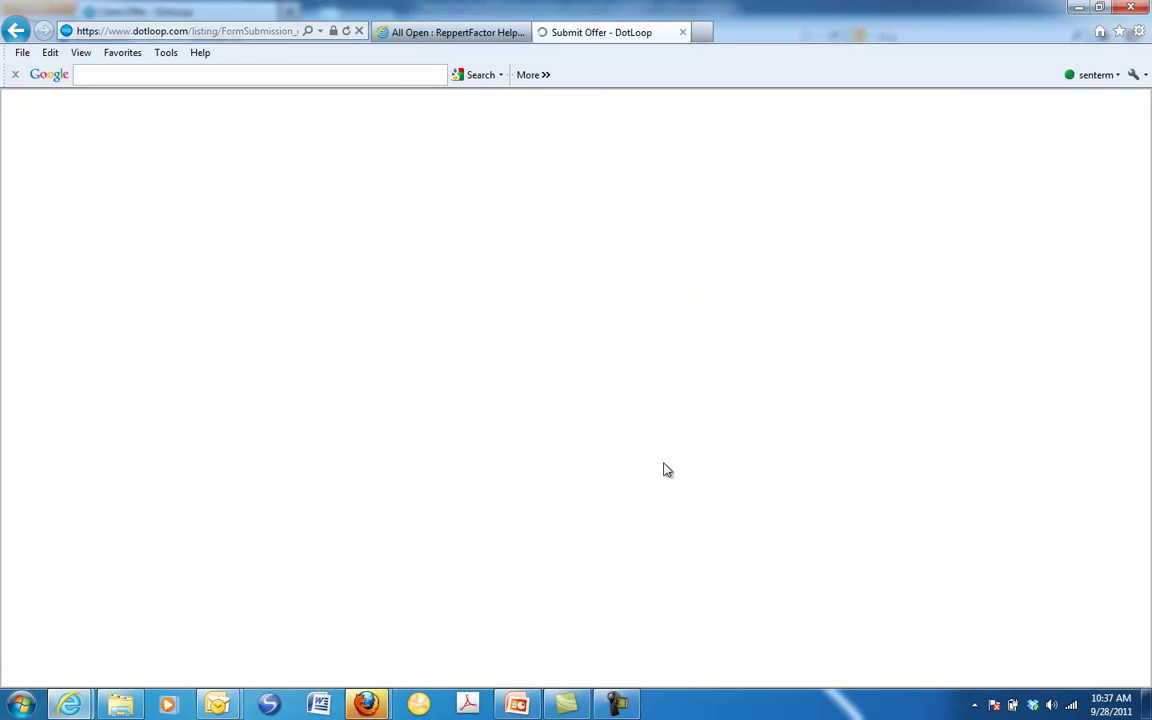
Accept and lock the listing agreement with the note 'Good Job!', then return to the summary
{"action": "left_click", "coordinate": [445, 505]}
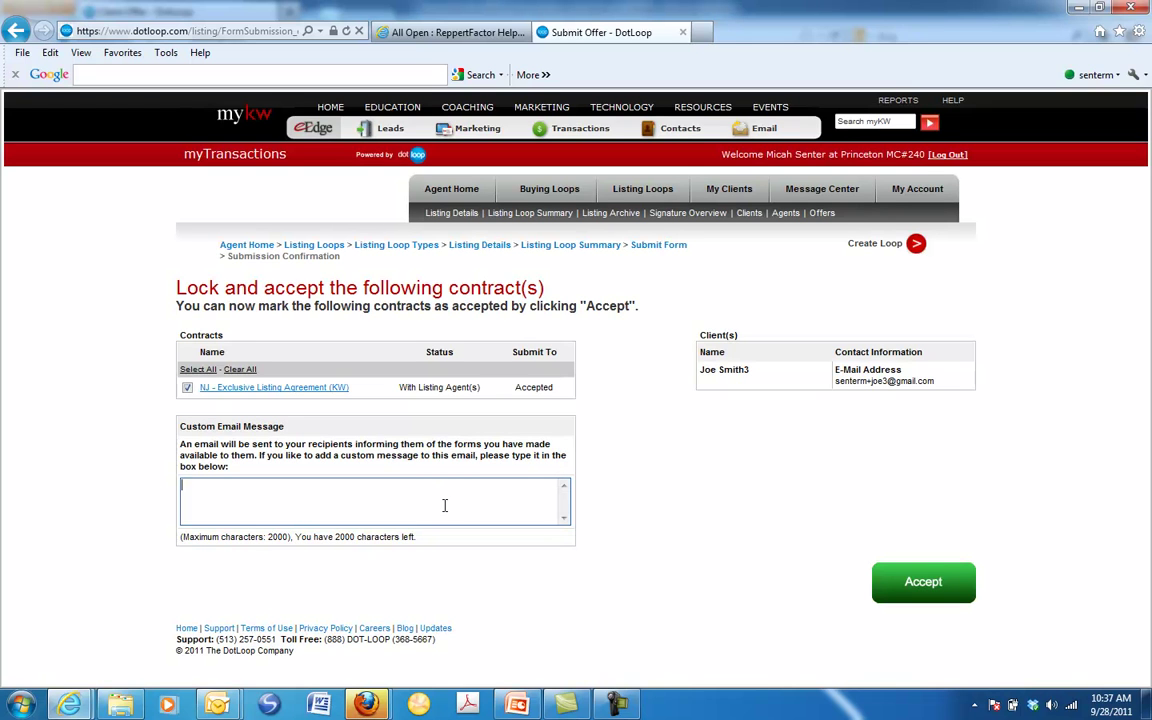
{"action": "type", "text": "Good Job!"}
{"action": "left_click", "coordinate": [922, 586]}
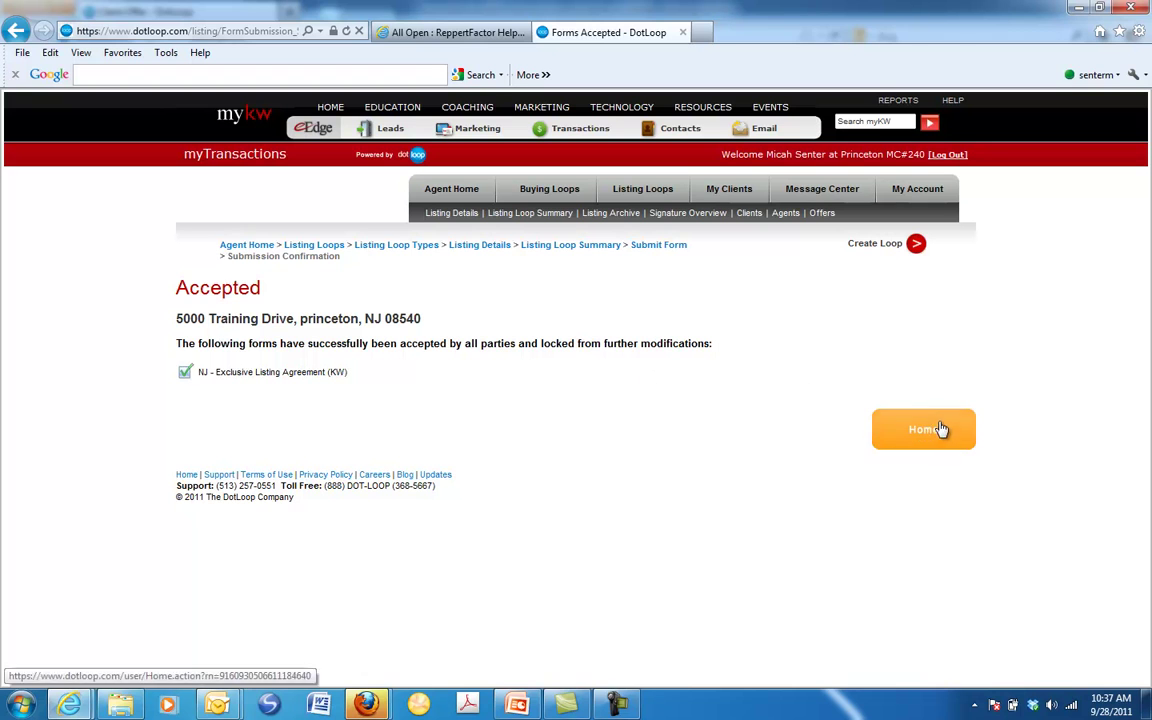
{"action": "left_click", "coordinate": [563, 246]}
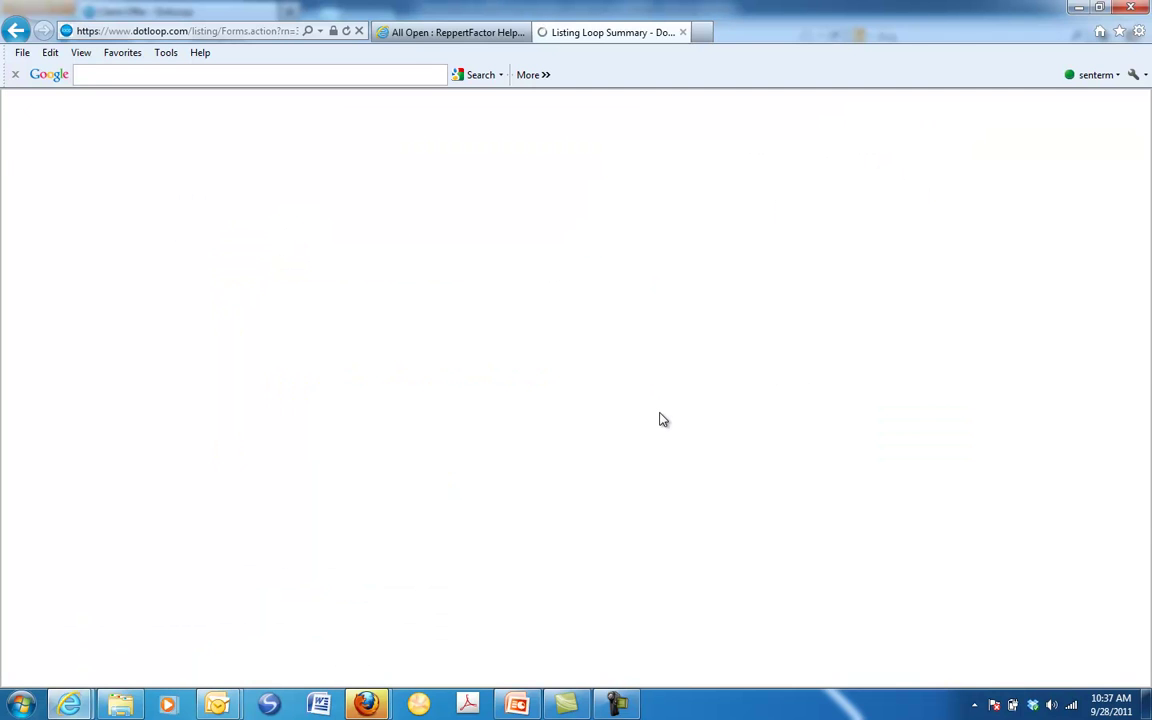
Verify the agreement shows Accepted and expand the Additional Options for submitting for review
{"action": "scroll", "coordinate": [660, 420], "scroll_direction": "down", "scroll_amount": 3}
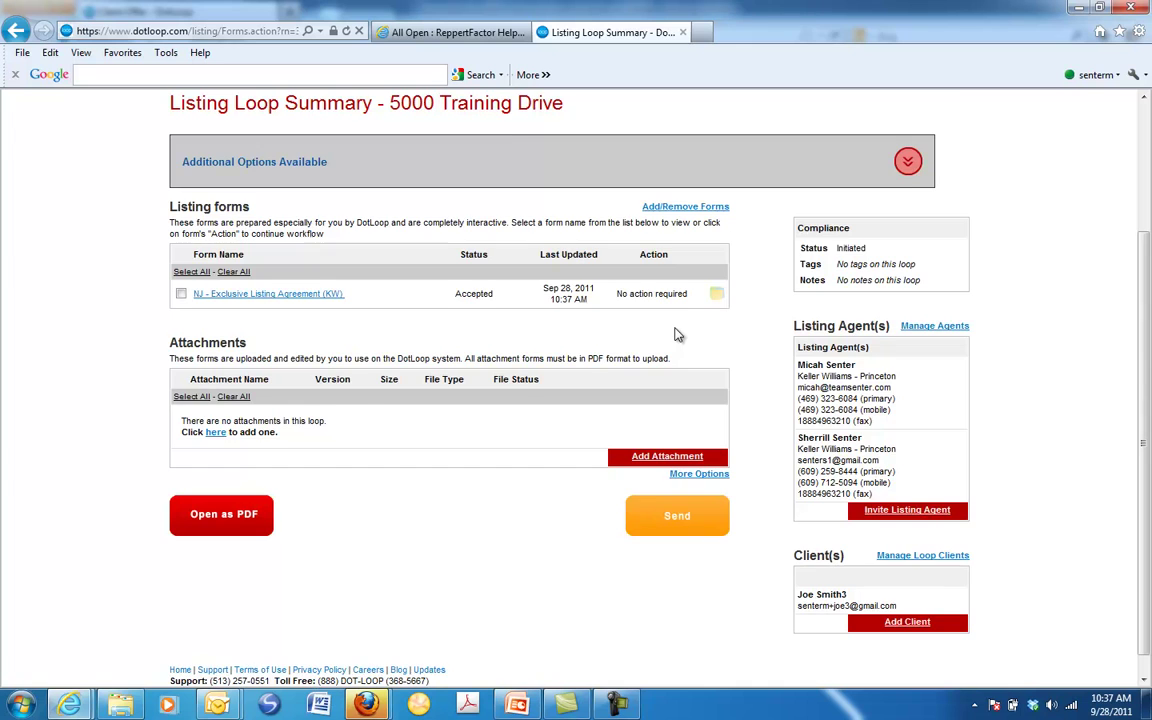
{"action": "scroll", "coordinate": [677, 334], "scroll_direction": "up", "scroll_amount": 1}
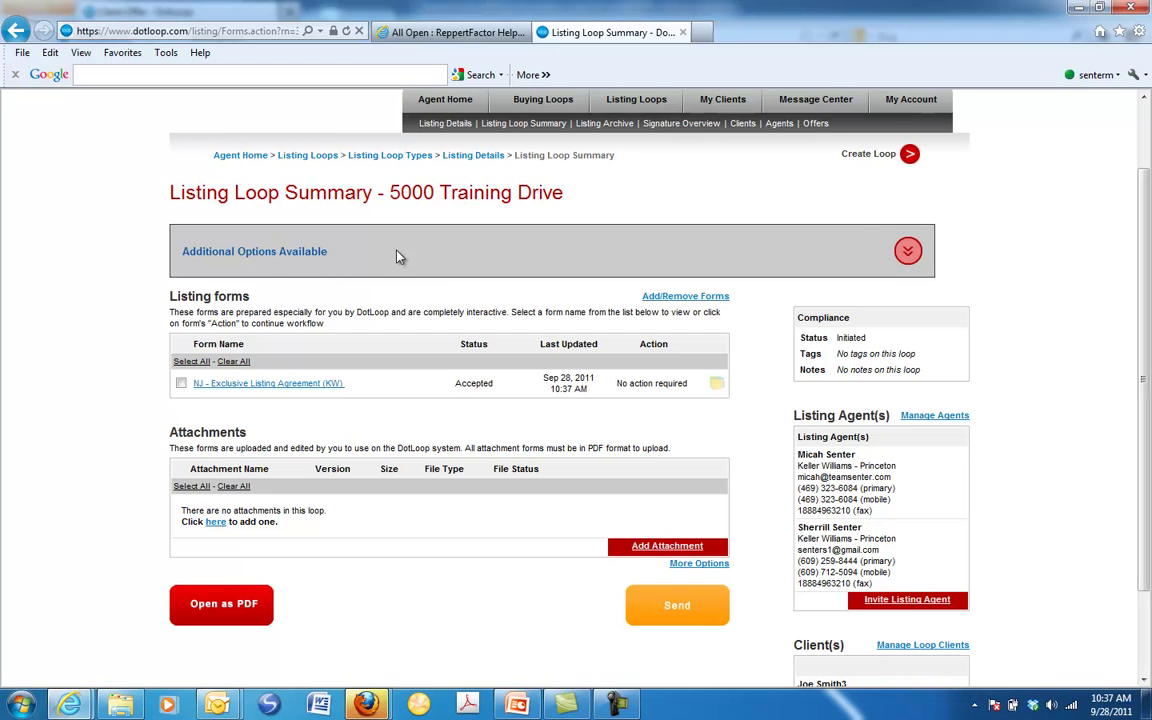
{"action": "left_click", "coordinate": [908, 251]}
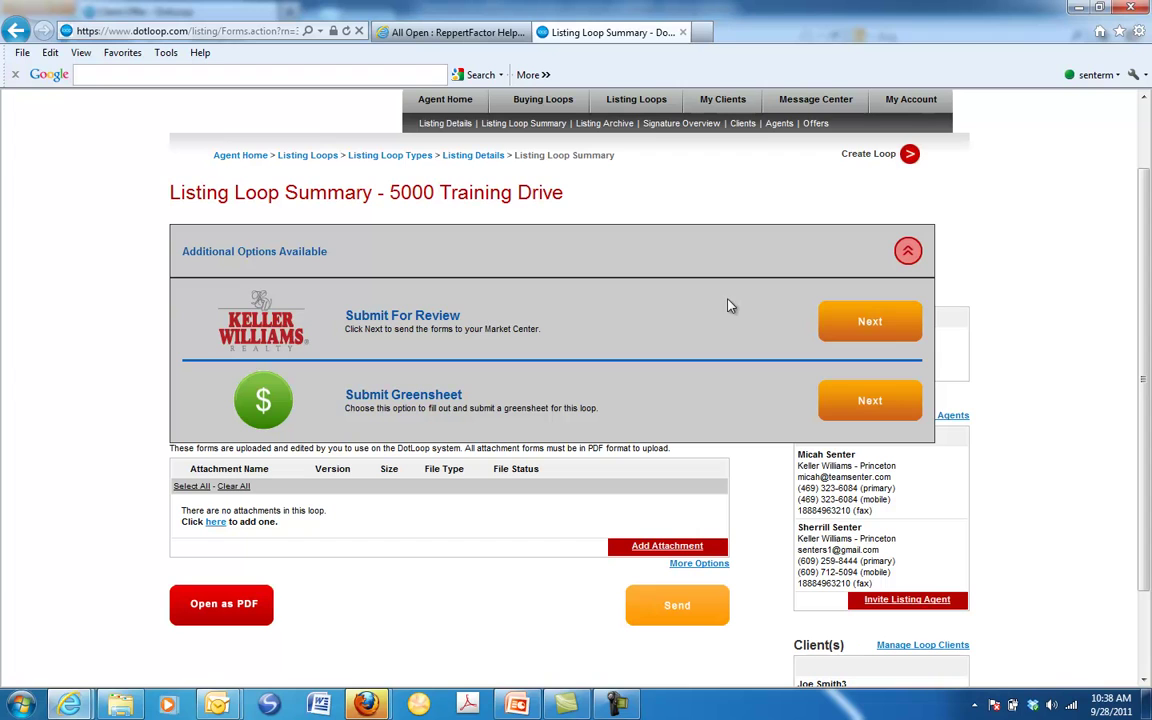
Submit the 5000 Training Drive loop for review and confirm the 'Your information has been submitted' message
{"action": "left_click", "coordinate": [869, 321]}
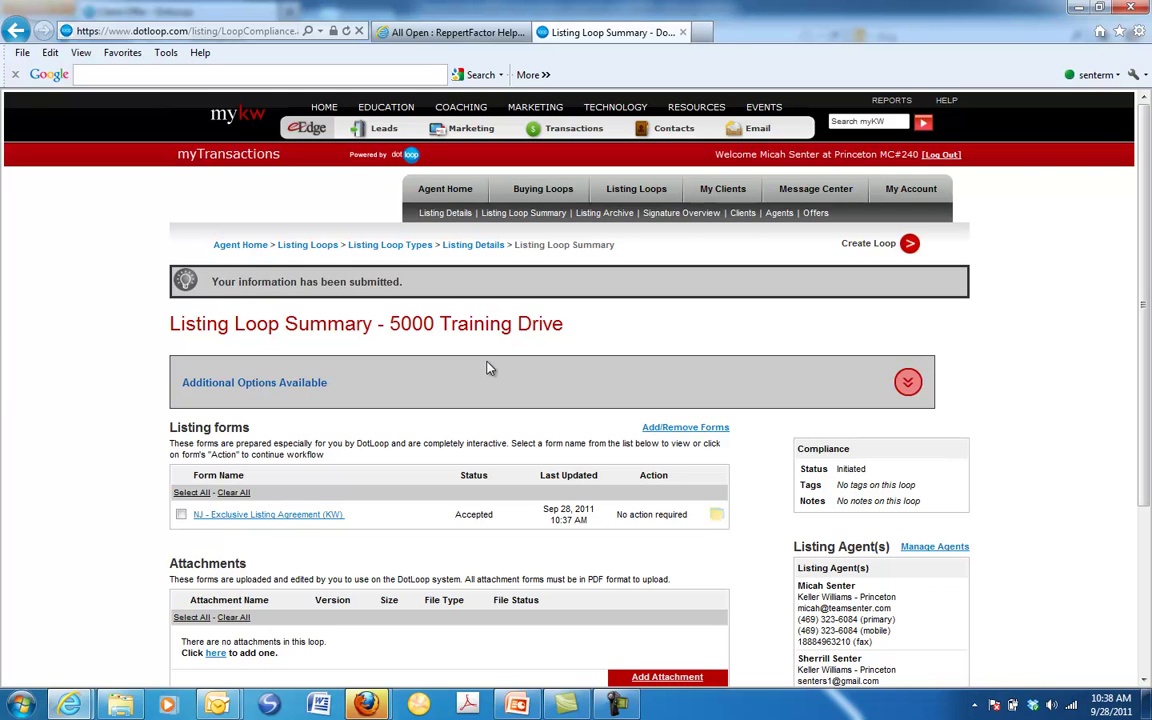
{"action": "scroll", "coordinate": [490, 368], "scroll_direction": "down", "scroll_amount": 3}
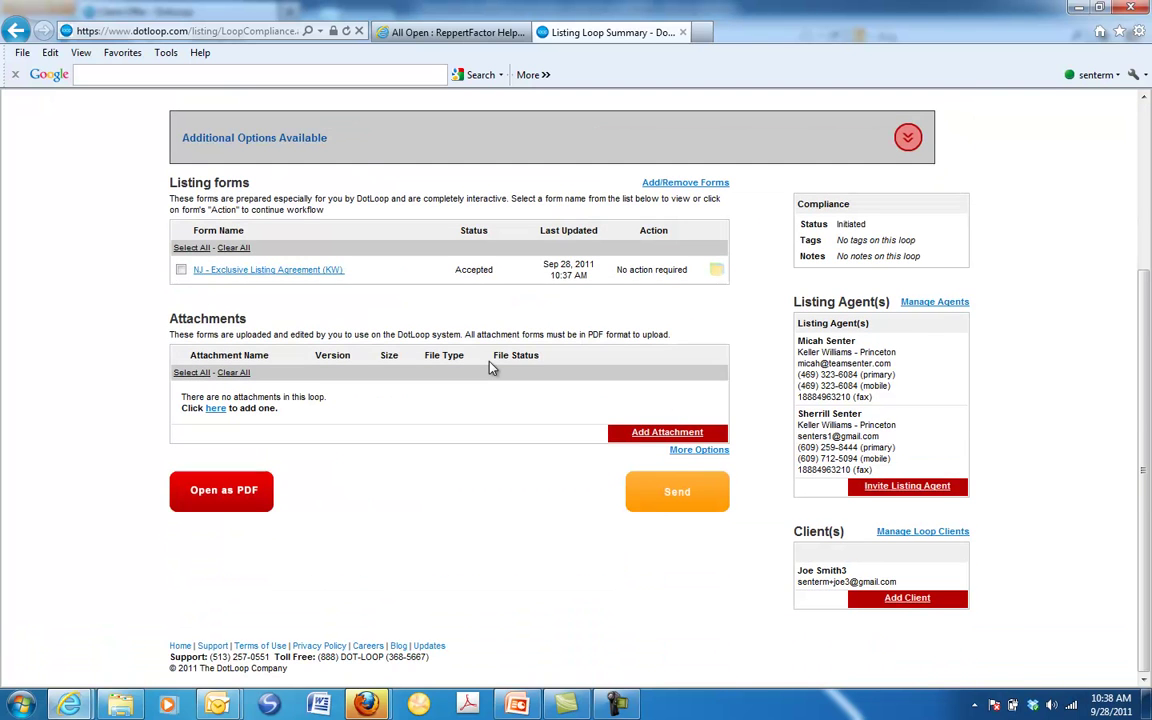
{"action": "scroll", "coordinate": [491, 368], "scroll_direction": "up", "scroll_amount": 3}
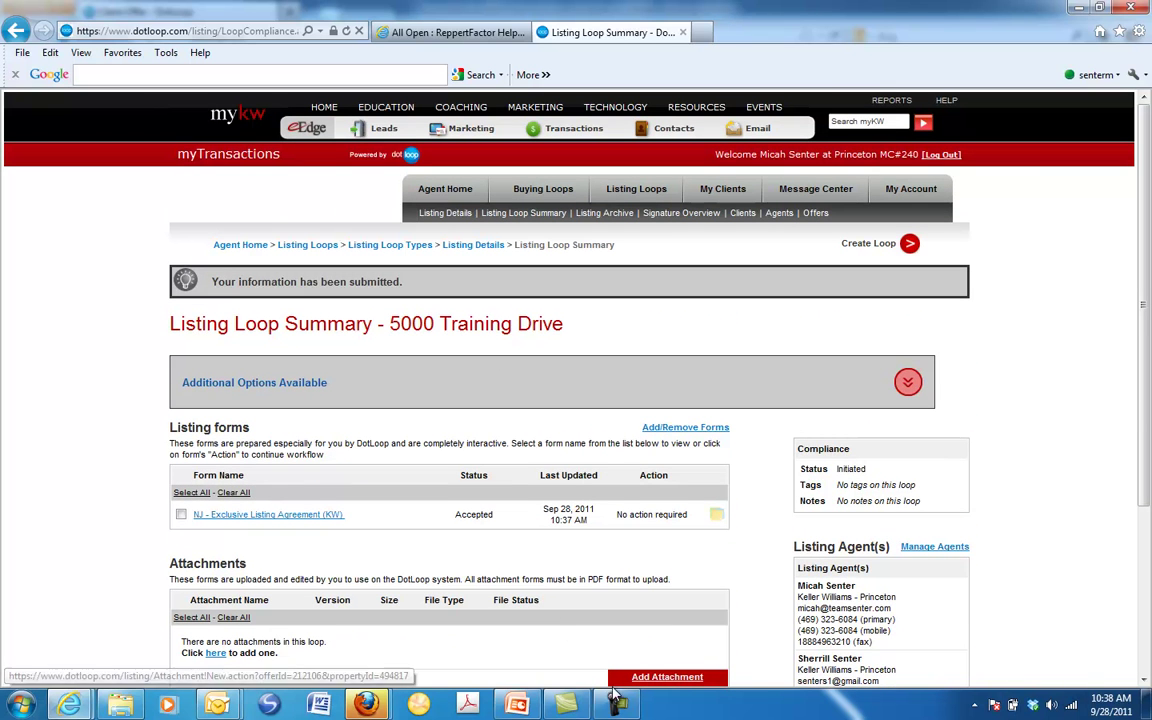